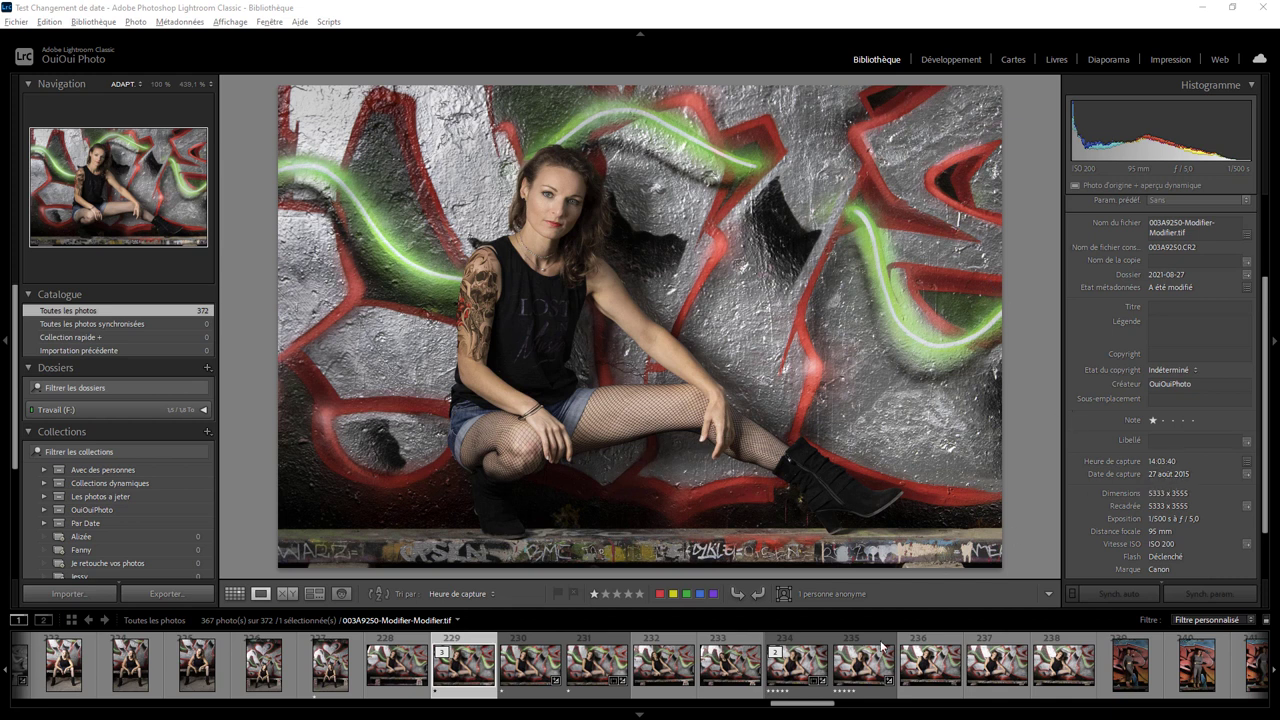
Drag the filmstrip scrollbar fully left to bring back the first thumbnails
left_click_drag(820, 703, 42, 702)
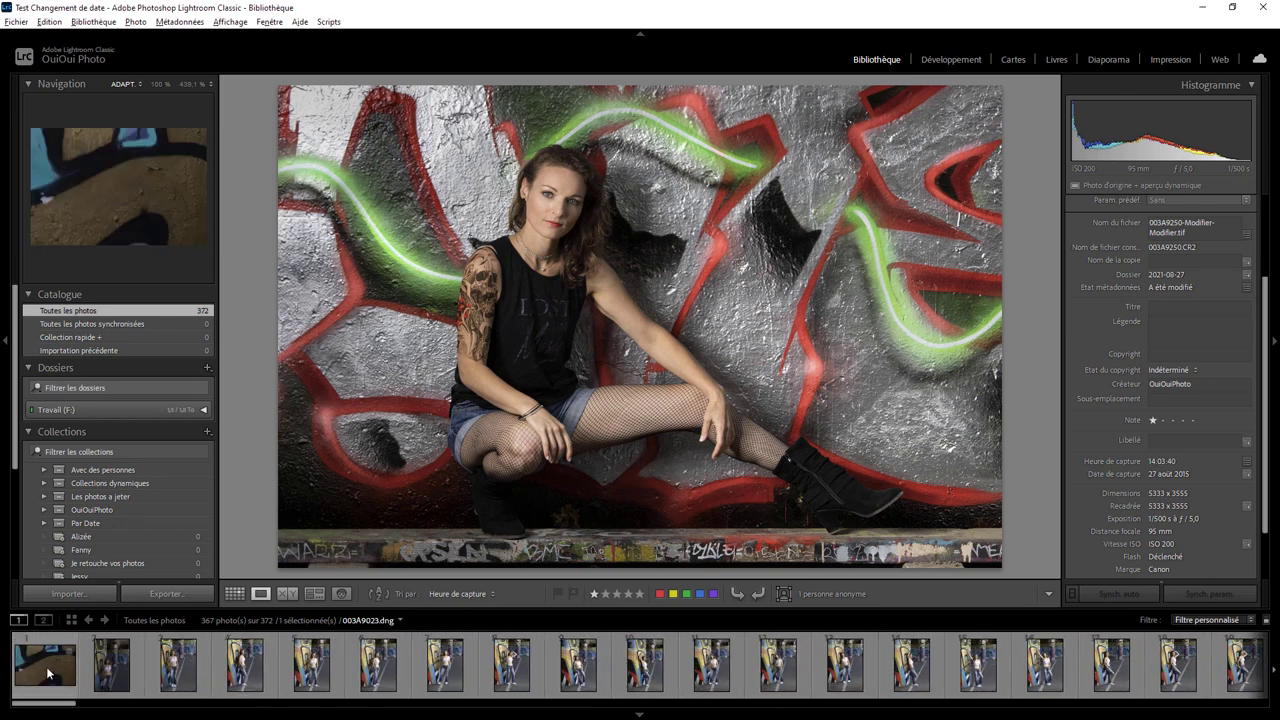
Make 003A9023.dng current after checking 003A9031.dng, then switch to Grid view
left_click(48, 672)
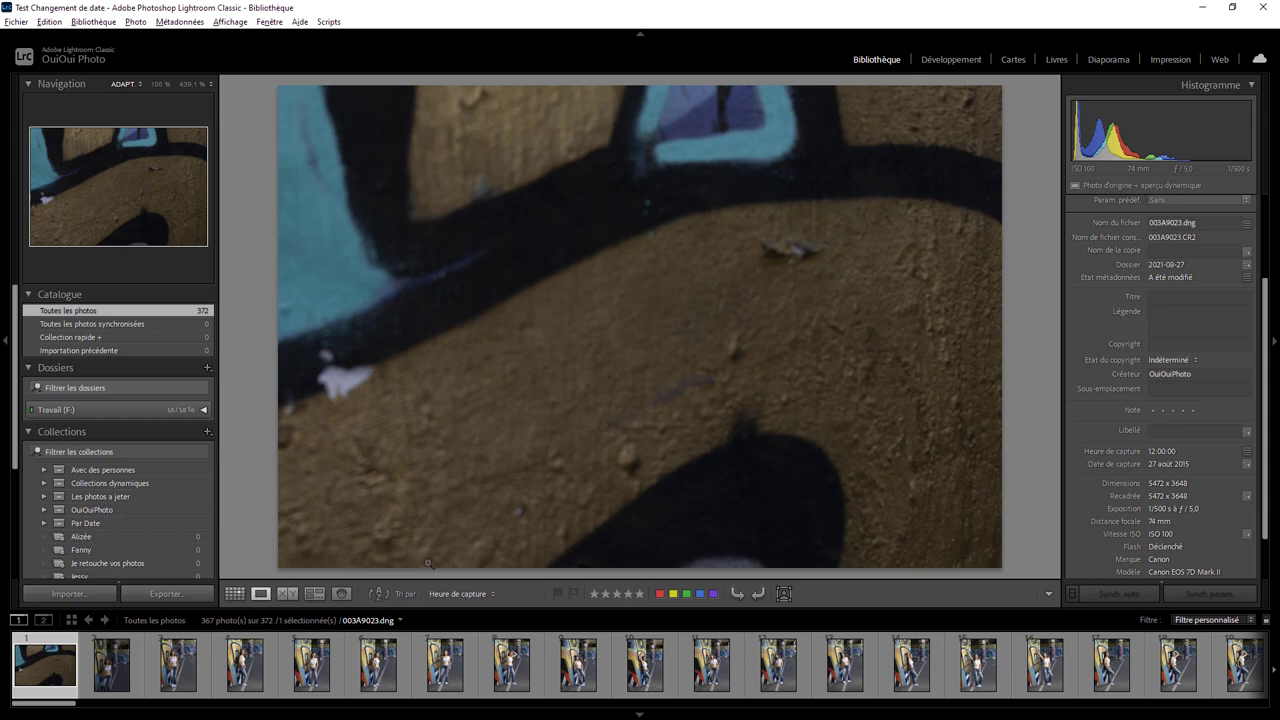
left_click(577, 662)
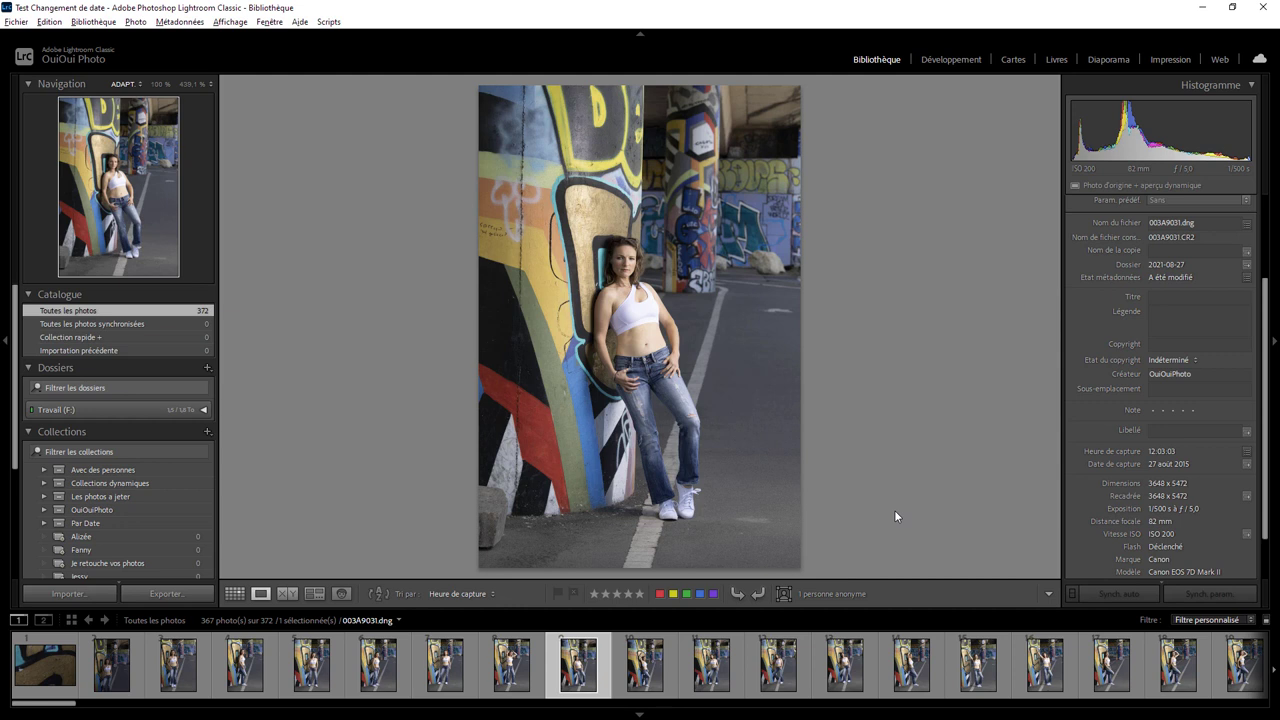
left_click(62, 641)
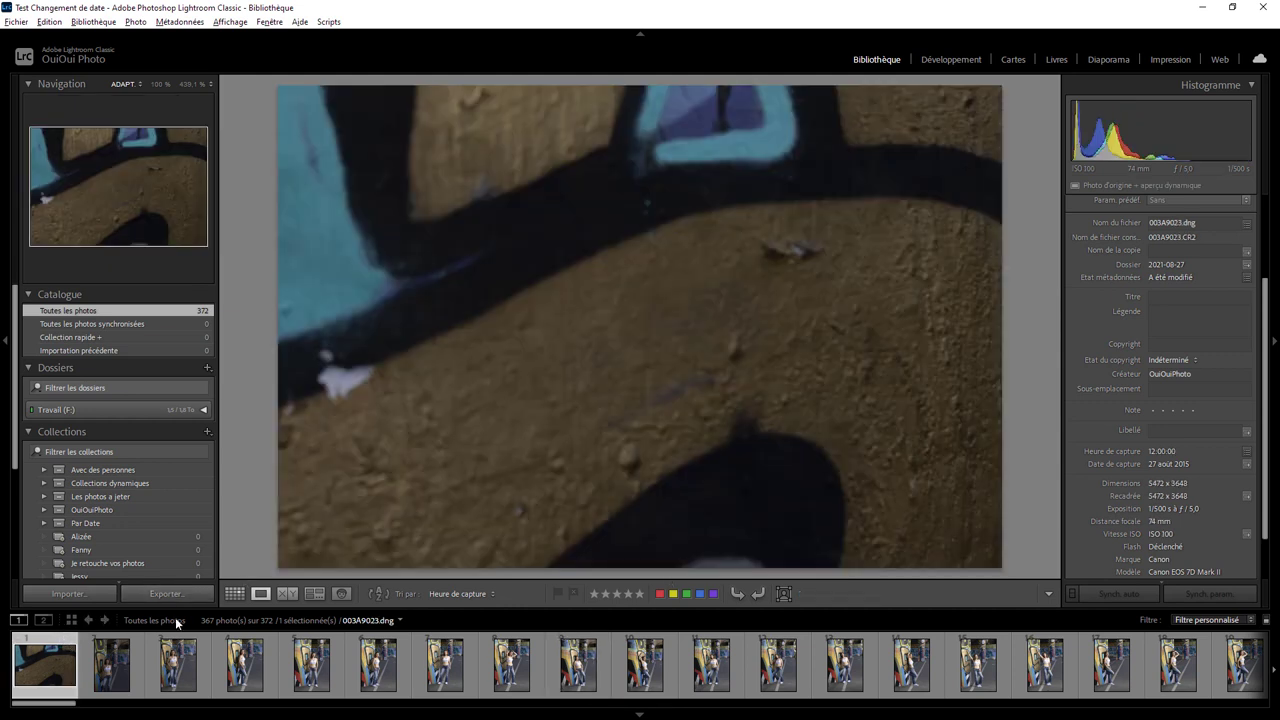
left_click(234, 594)
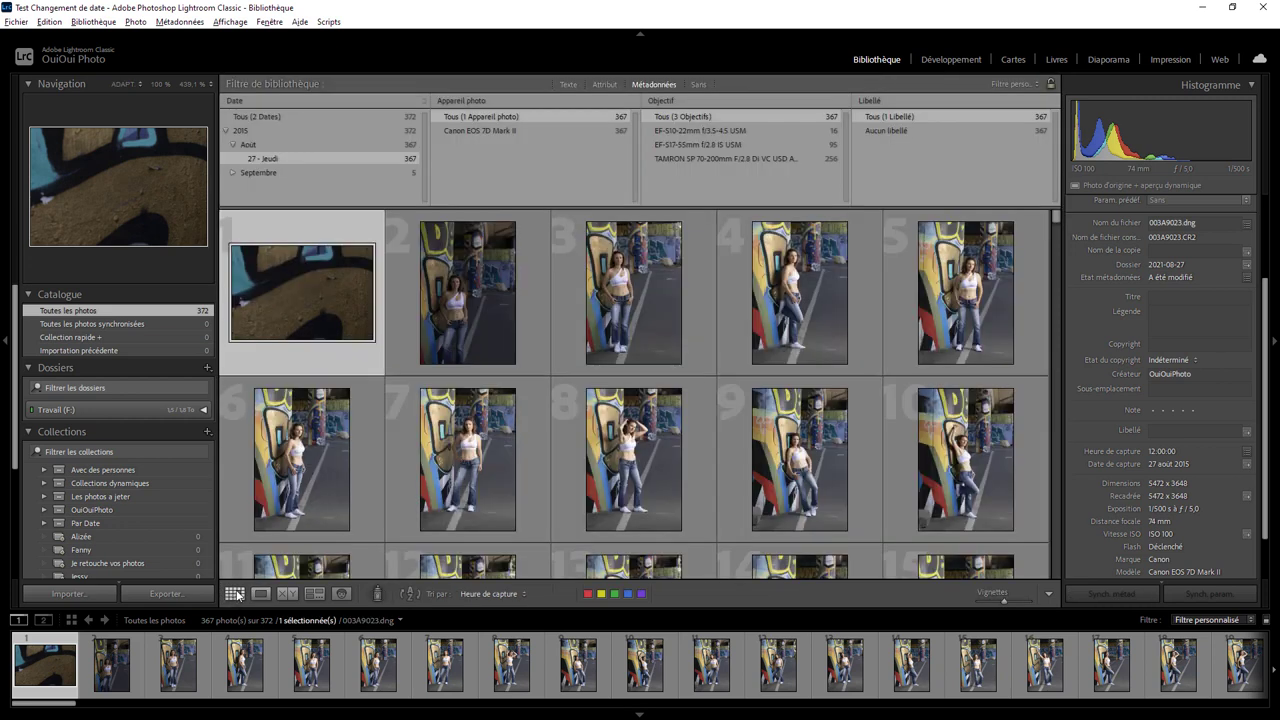
Set the filter to Sans, select all 372 photos, and open Modifier l'heure de capture
left_click(698, 85)
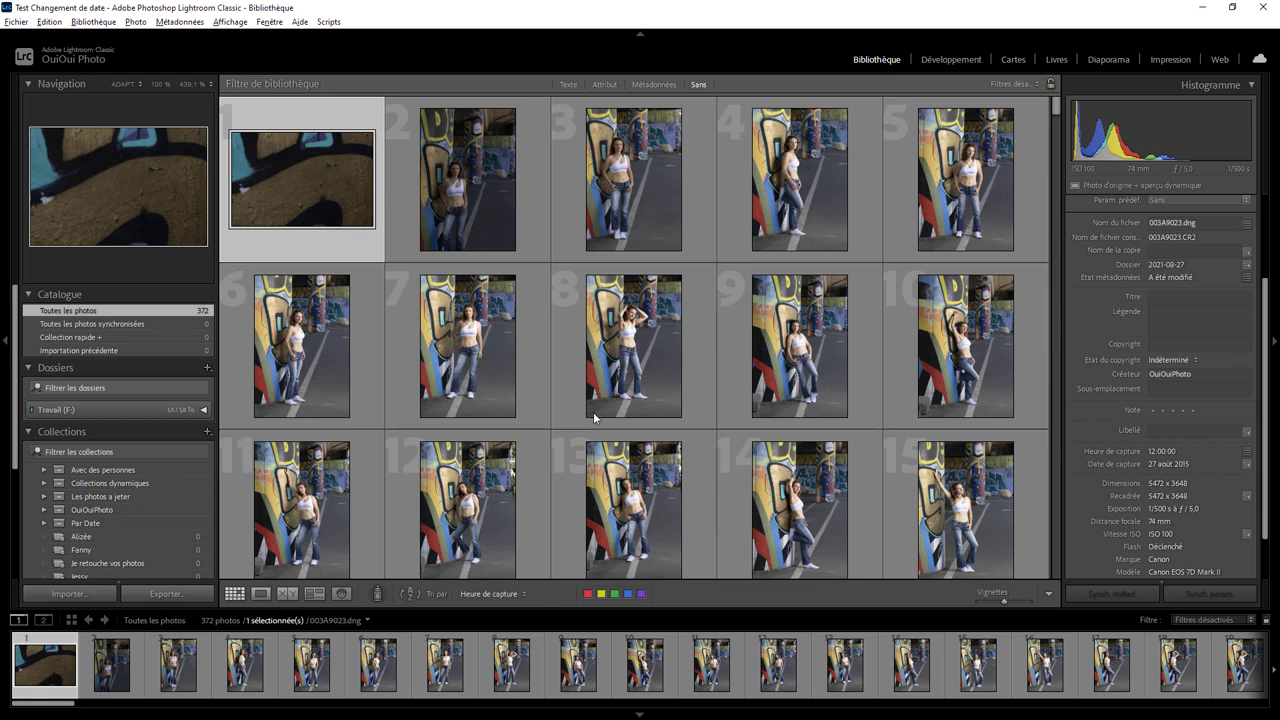
mouse_move(302, 170)
left_click(49, 21)
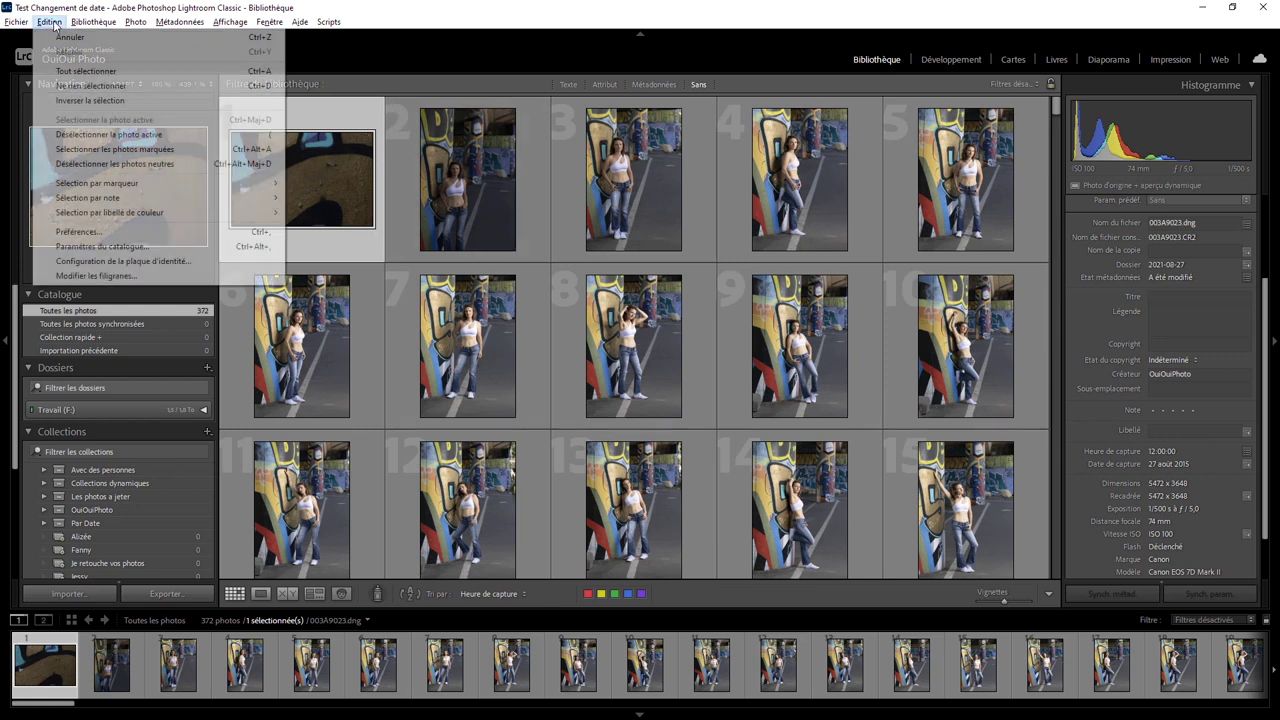
left_click(88, 72)
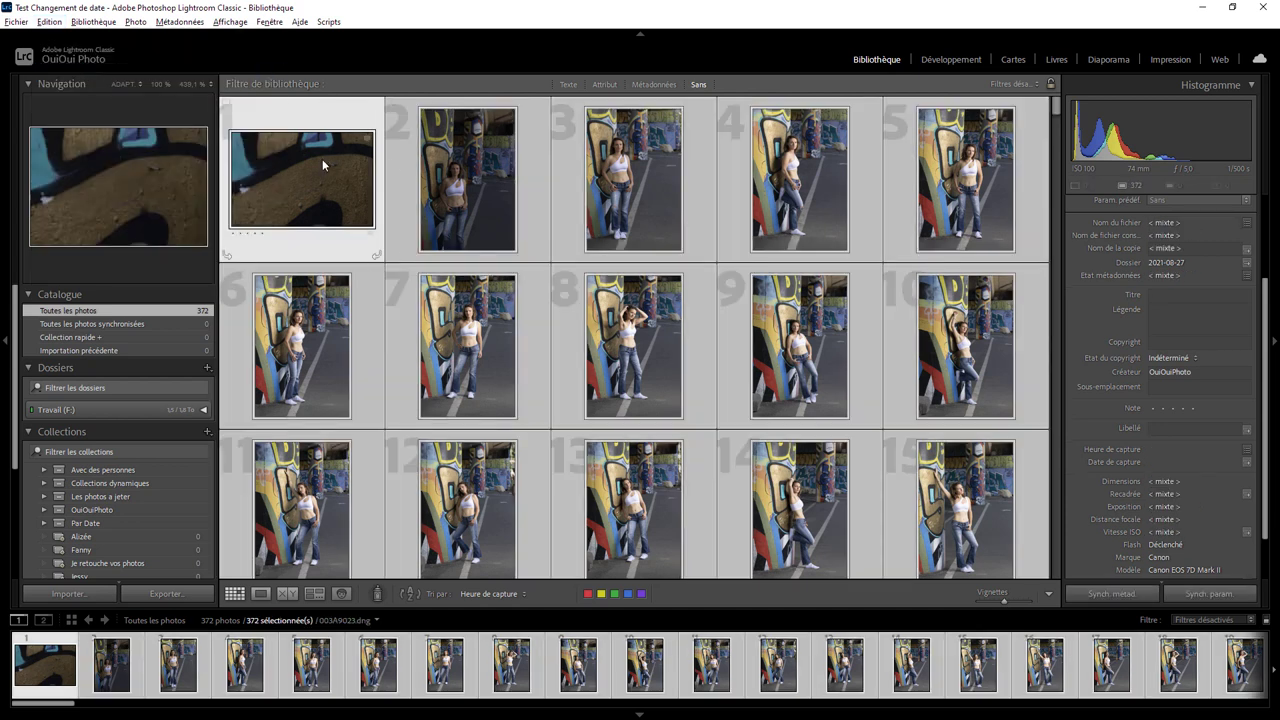
left_click(180, 21)
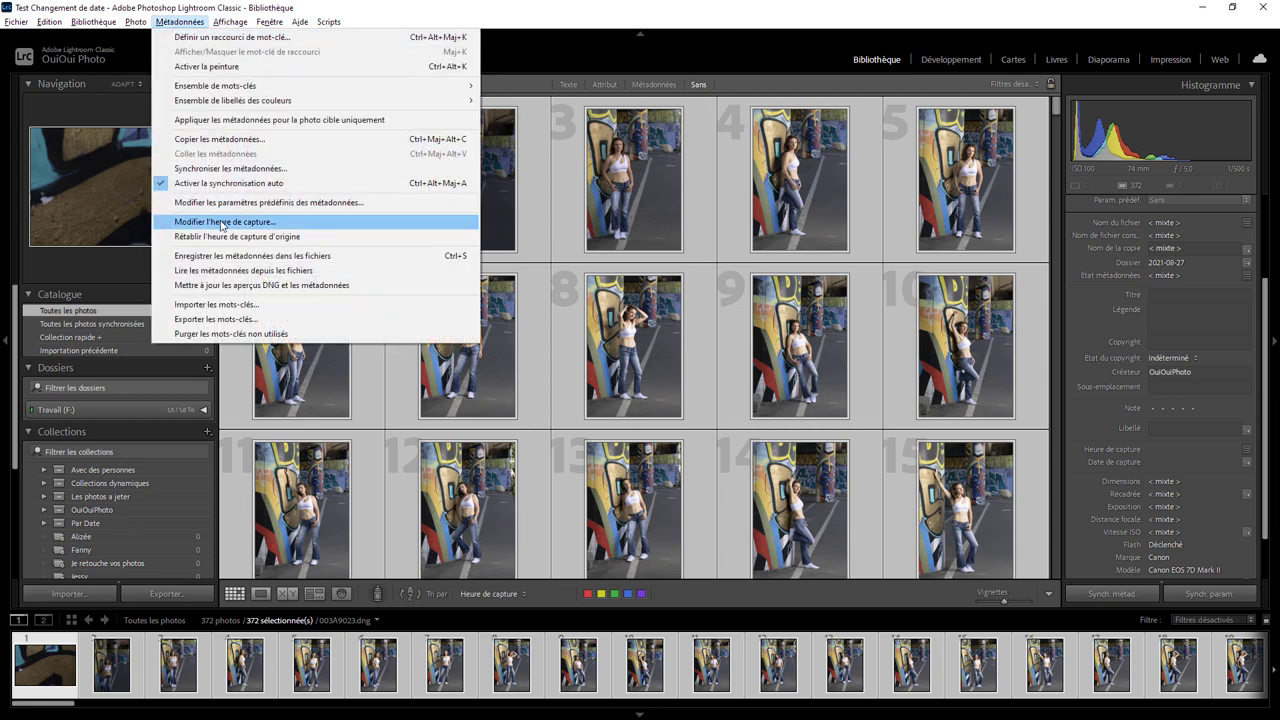
left_click(222, 225)
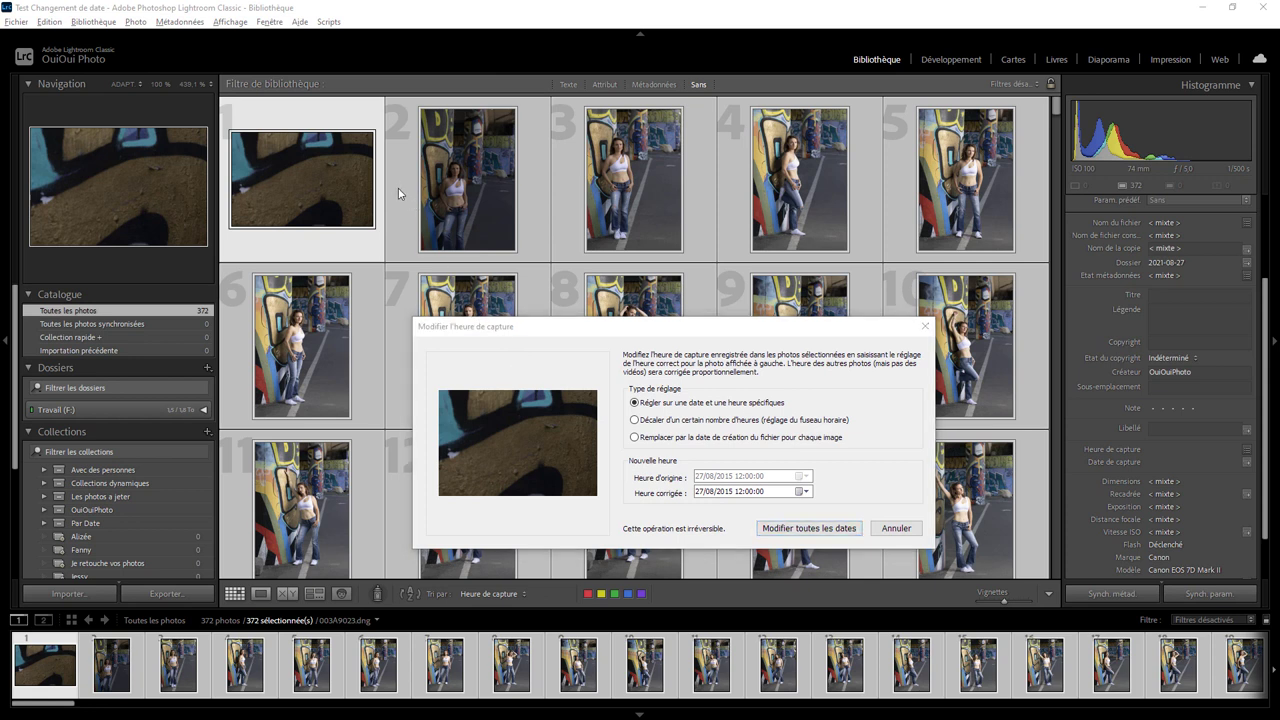
Keep 'Régler sur une date et une heure spécifiques' and enter day 01 in Heure corrigée
left_click_drag(588, 333, 541, 317)
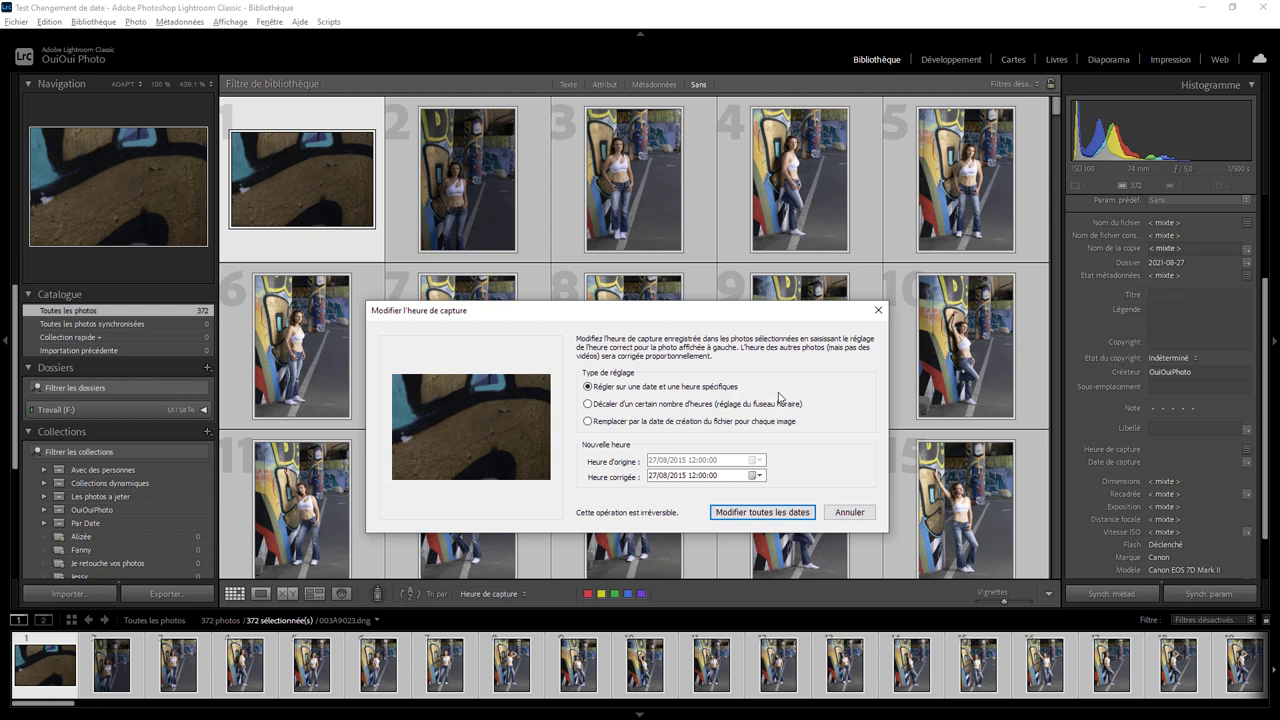
left_click(620, 408)
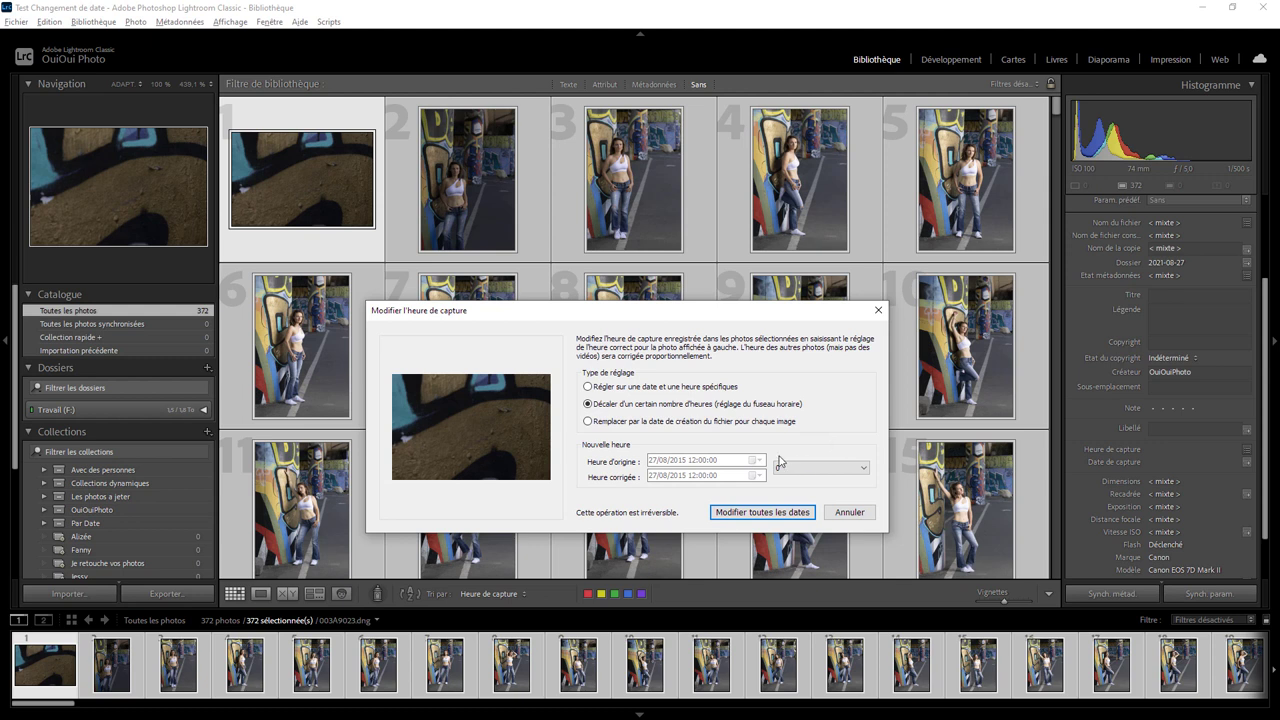
left_click(606, 391)
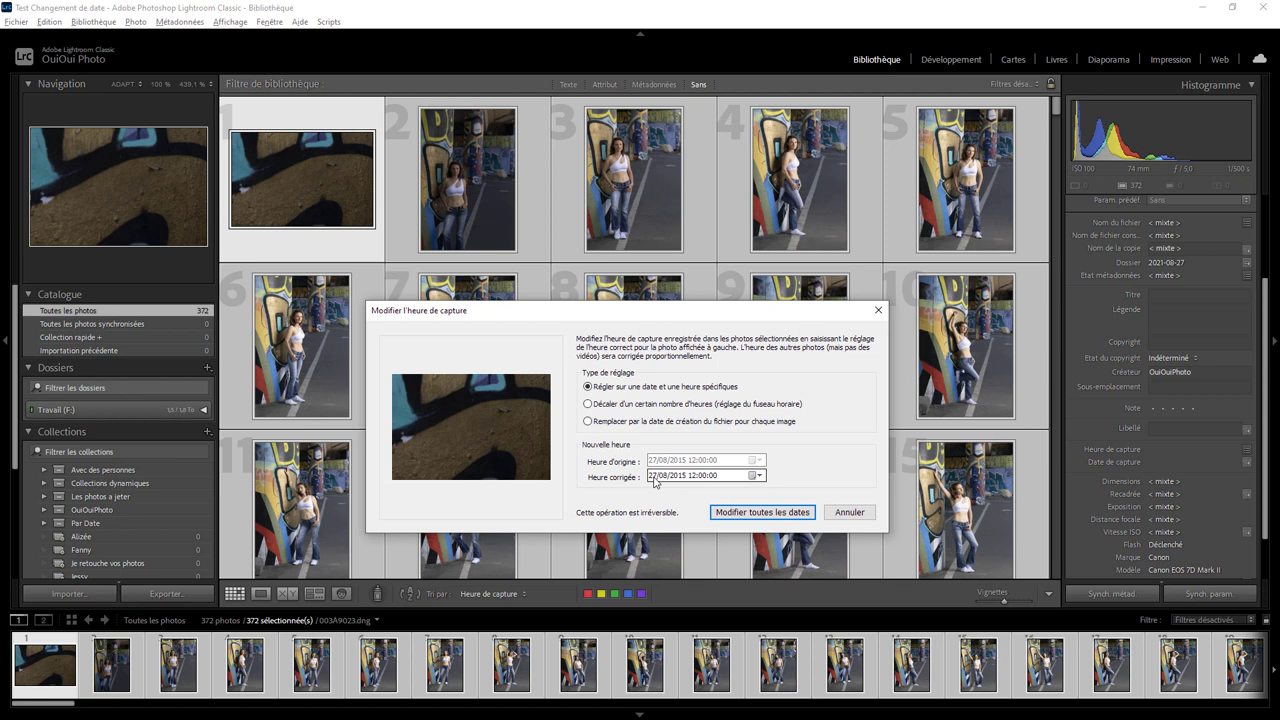
left_click(653, 478)
type("01")
Pick 1 September 2021 from the Heure corrigée calendar and set the hour to 15
left_click(756, 476)
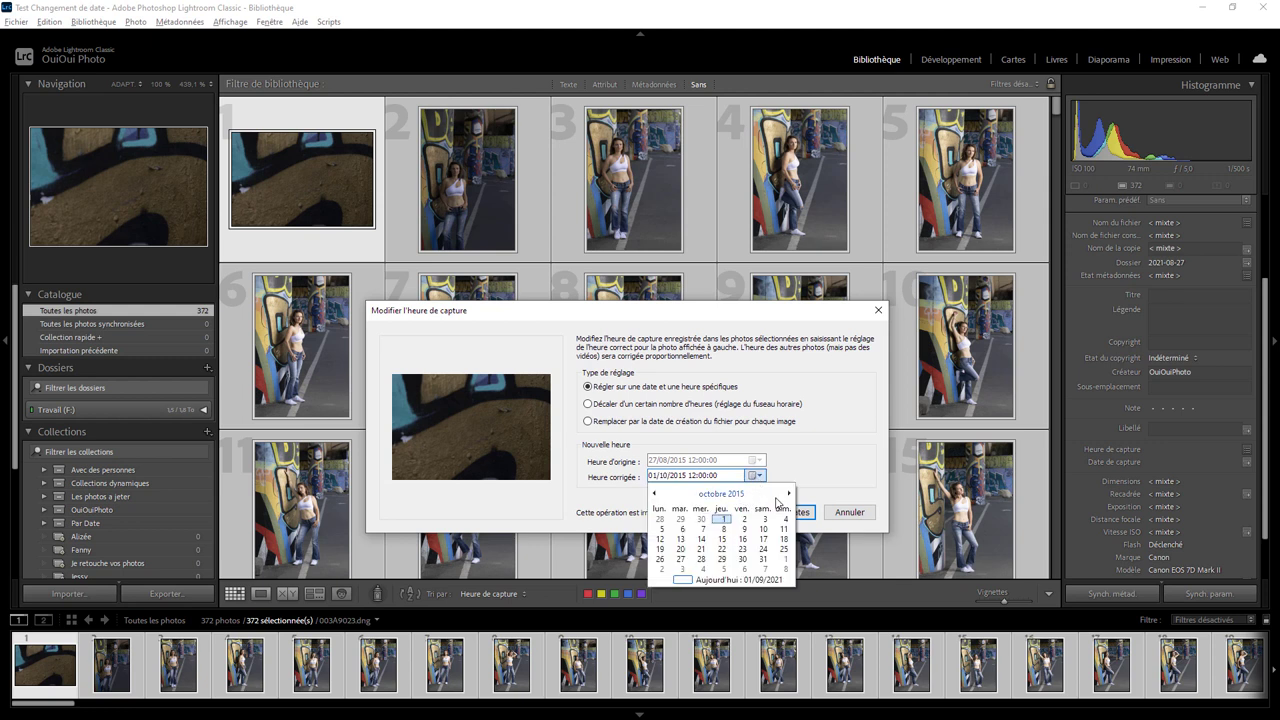
left_click(787, 494)
left_click(787, 494)
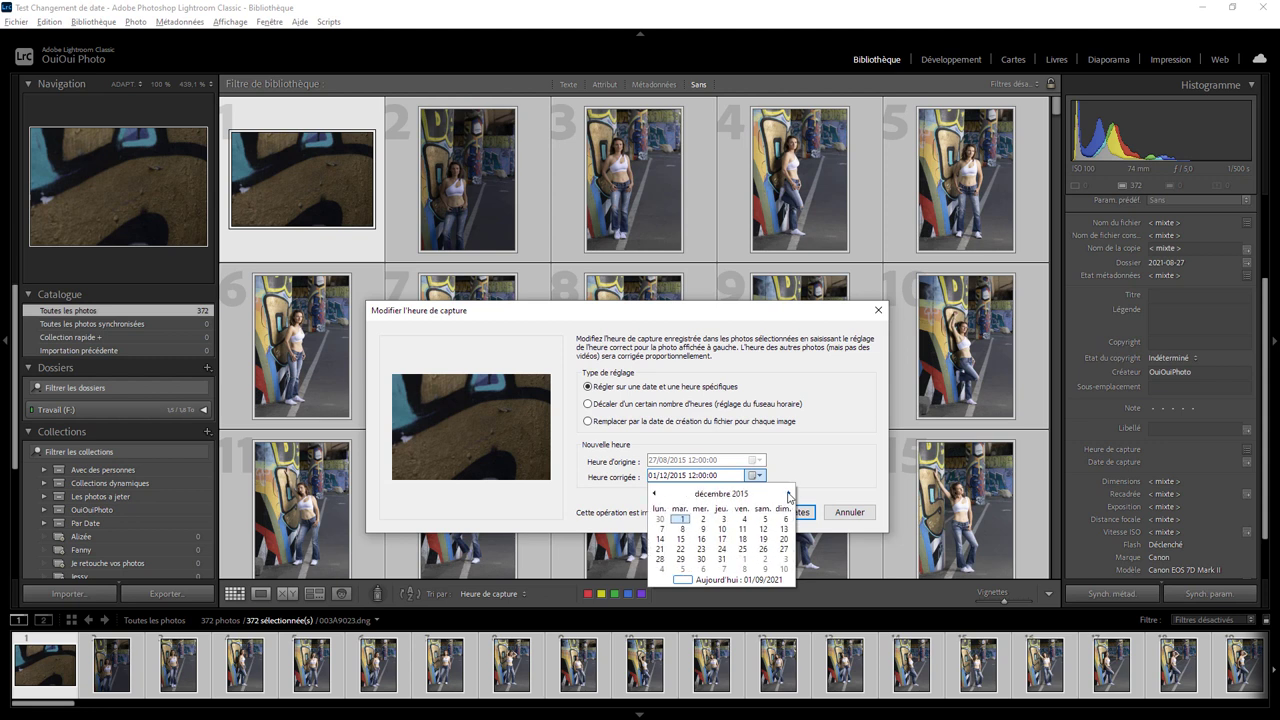
left_click(787, 494)
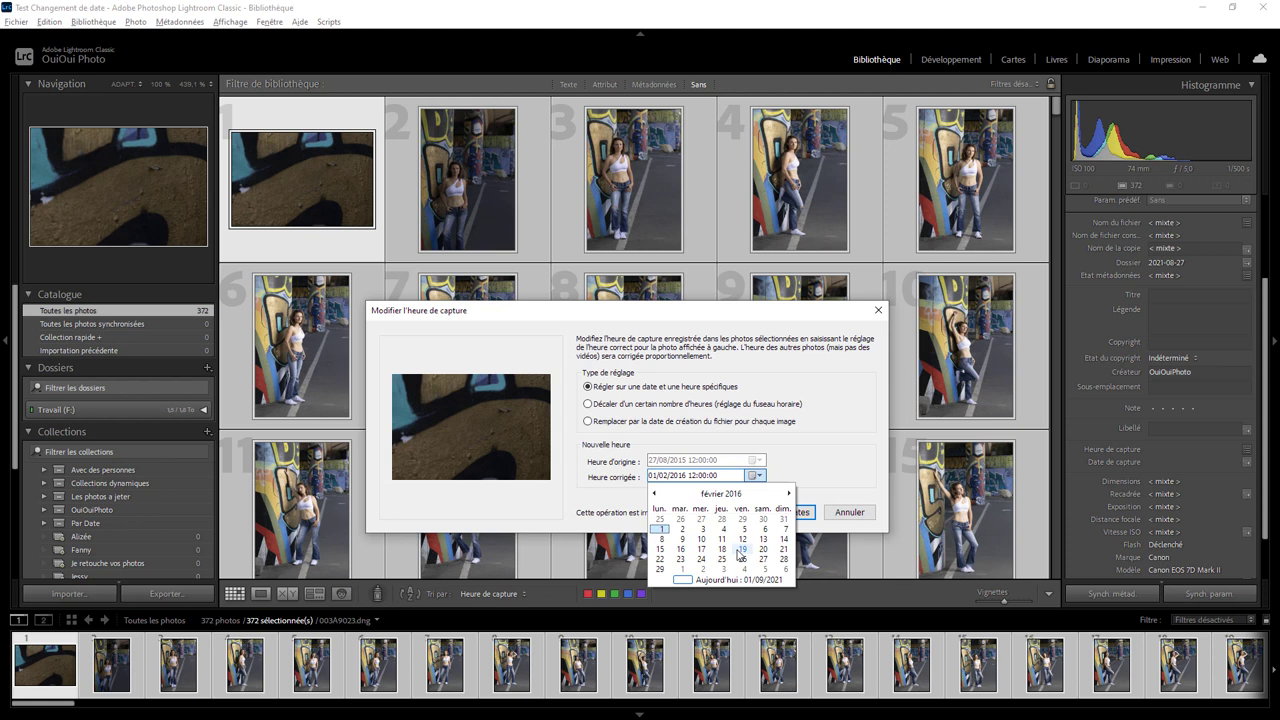
left_click(722, 494)
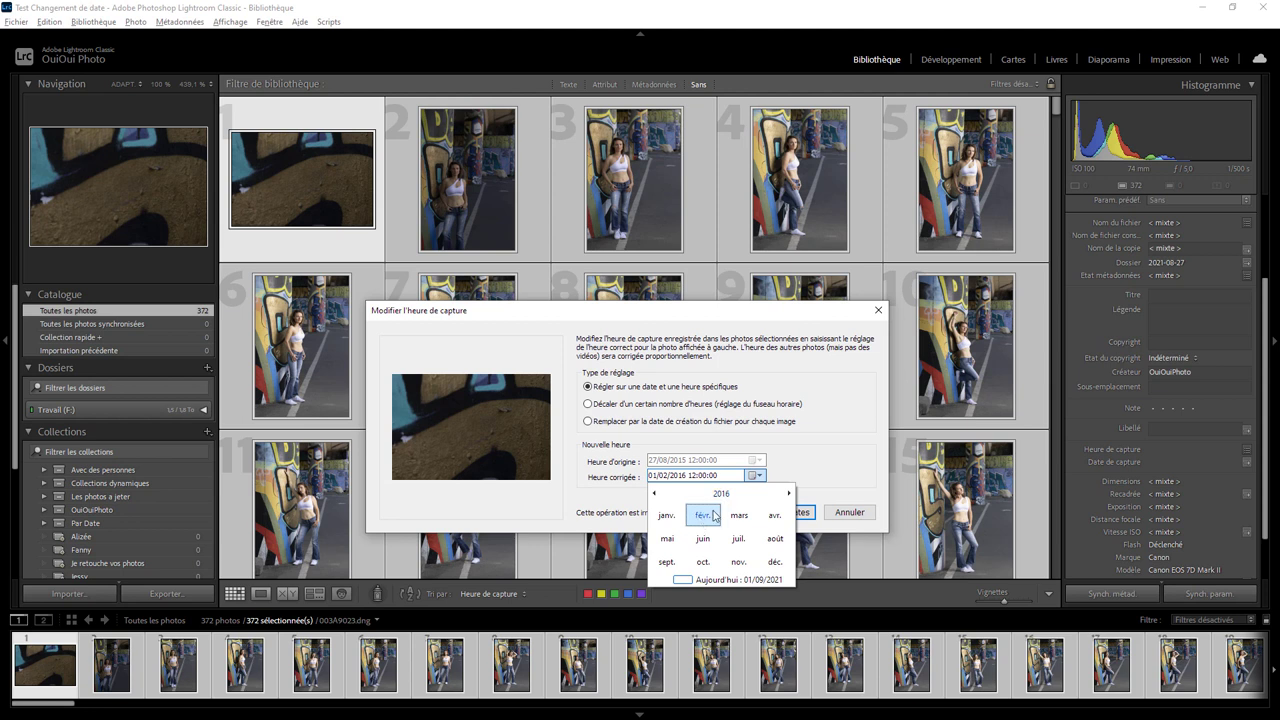
left_click(722, 494)
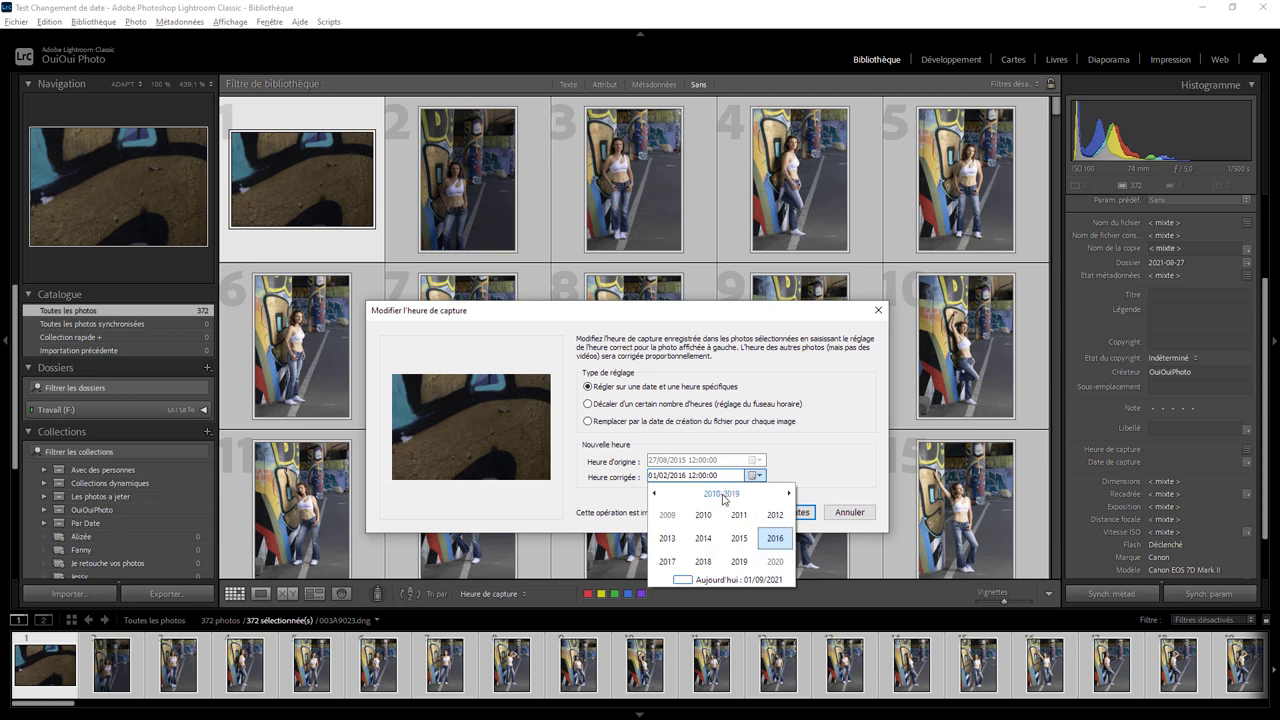
left_click(790, 494)
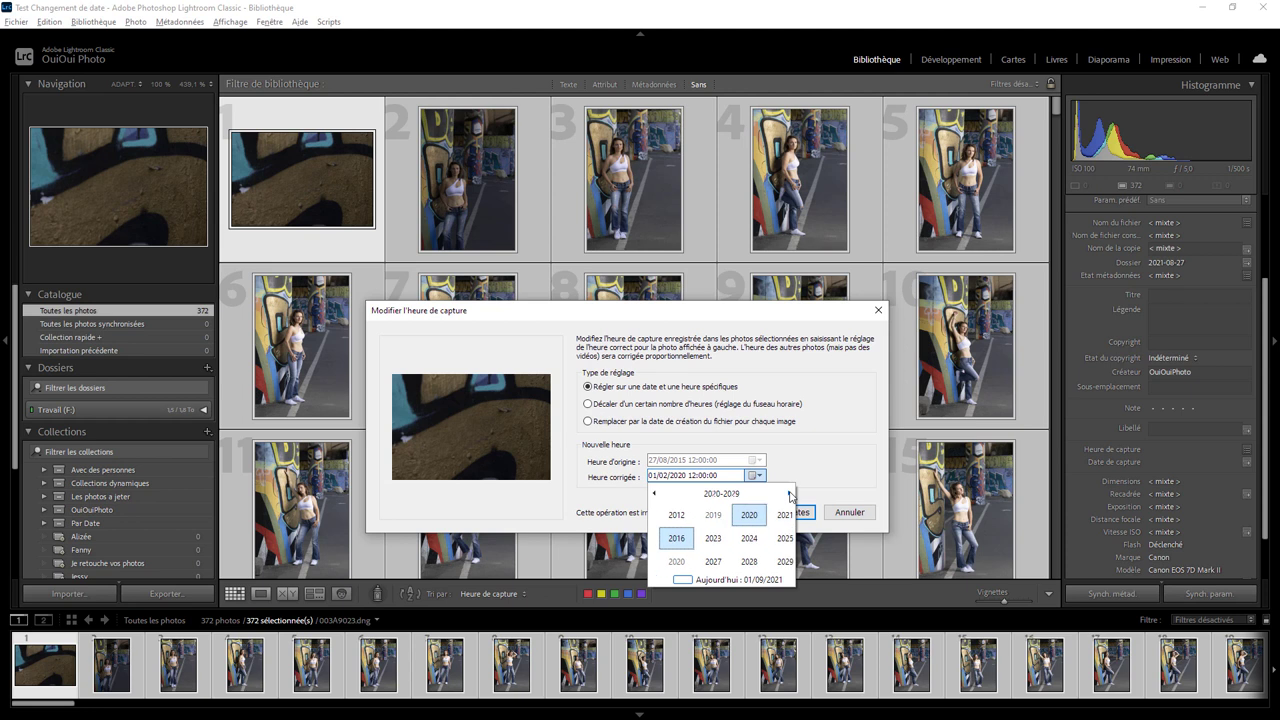
left_click(785, 514)
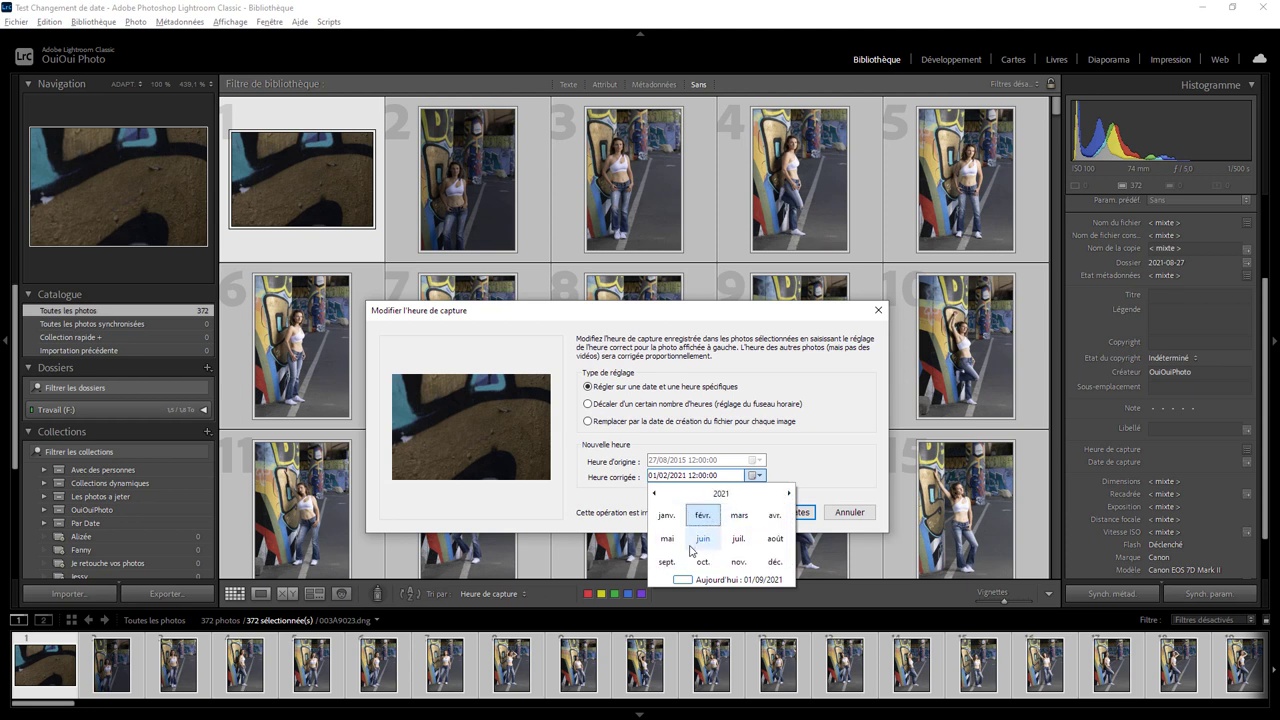
left_click(666, 561)
left_click(700, 521)
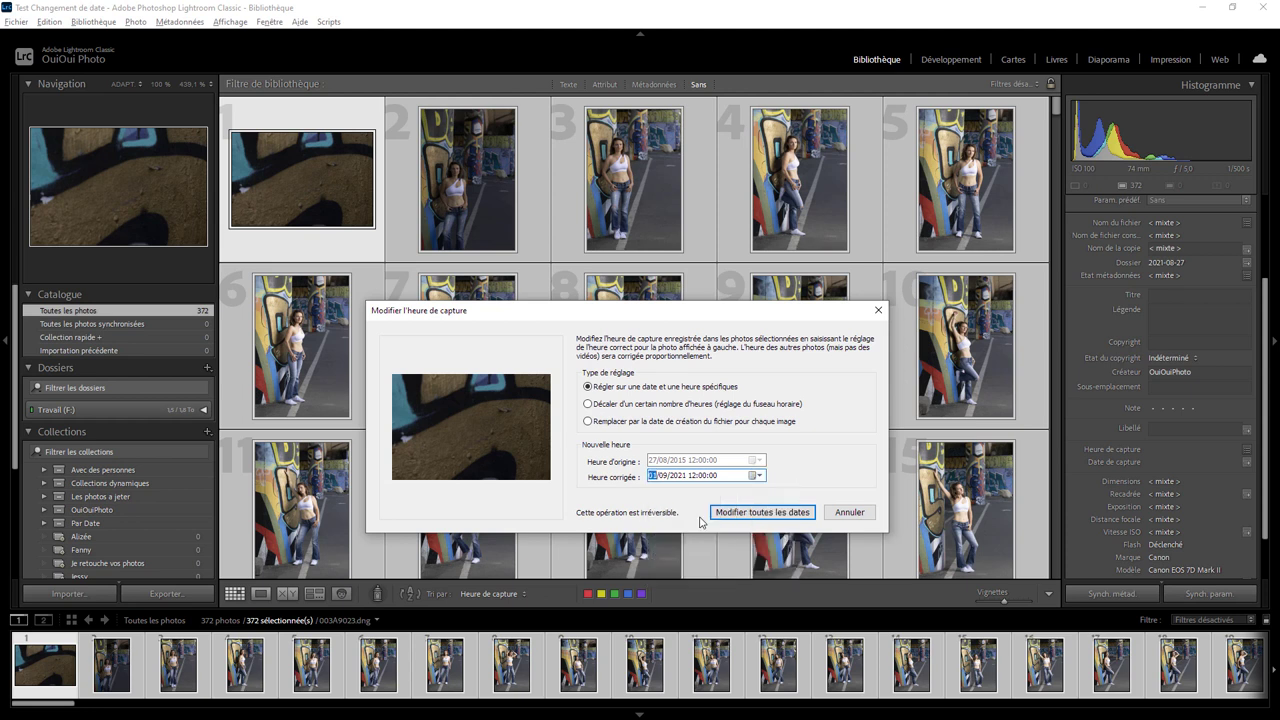
left_click(692, 476)
left_click(703, 476)
Apply the new capture time, then check 003A9023.dng and photo 9 read 1 September 2021
left_click(767, 512)
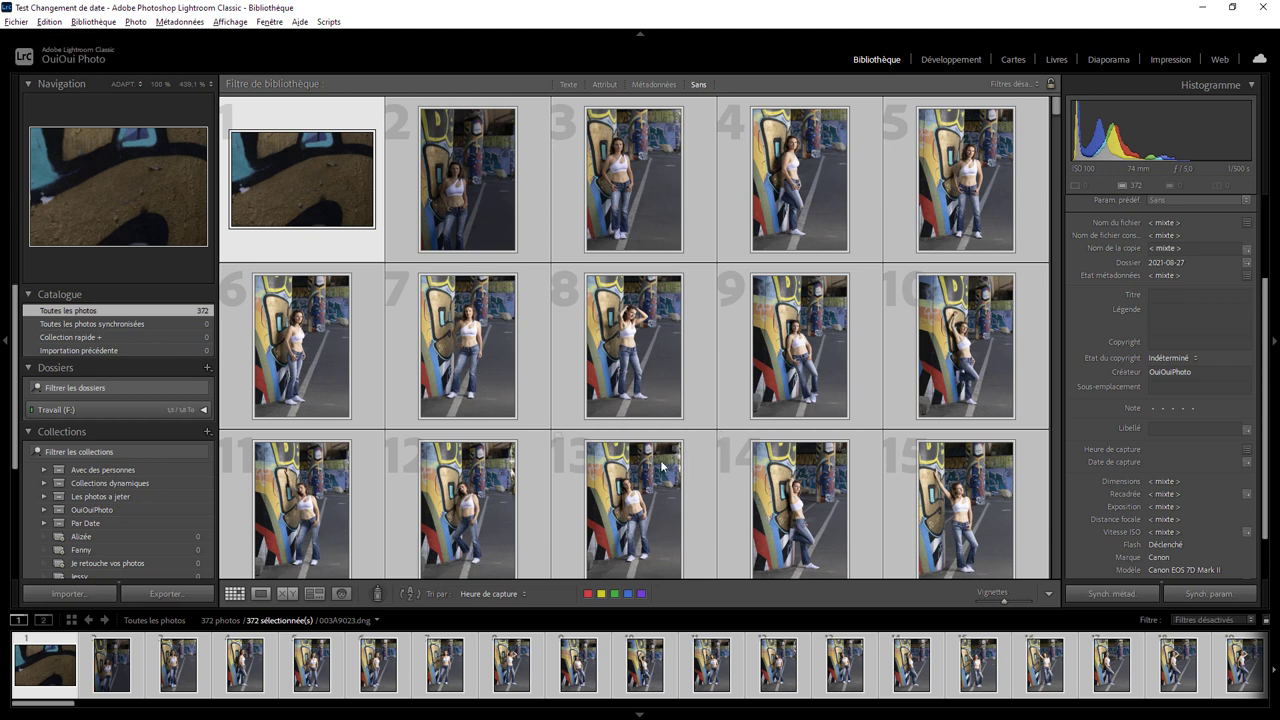
left_click(65, 684)
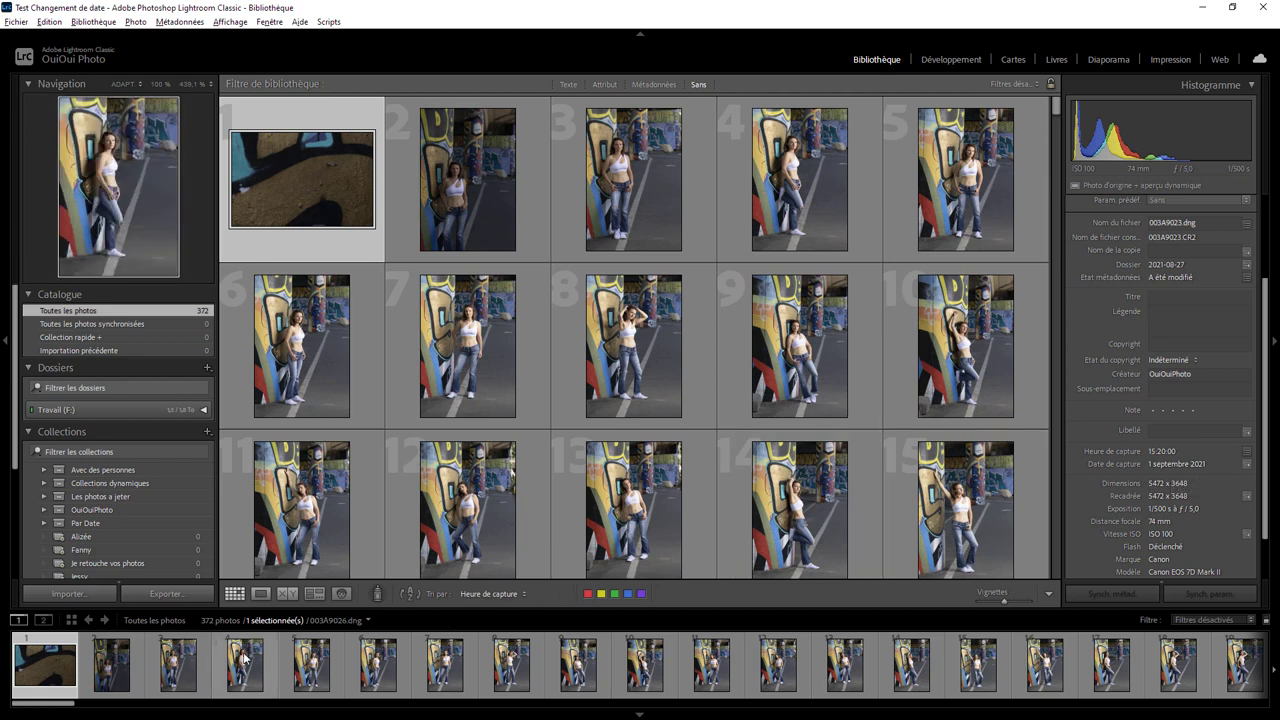
left_click(578, 665)
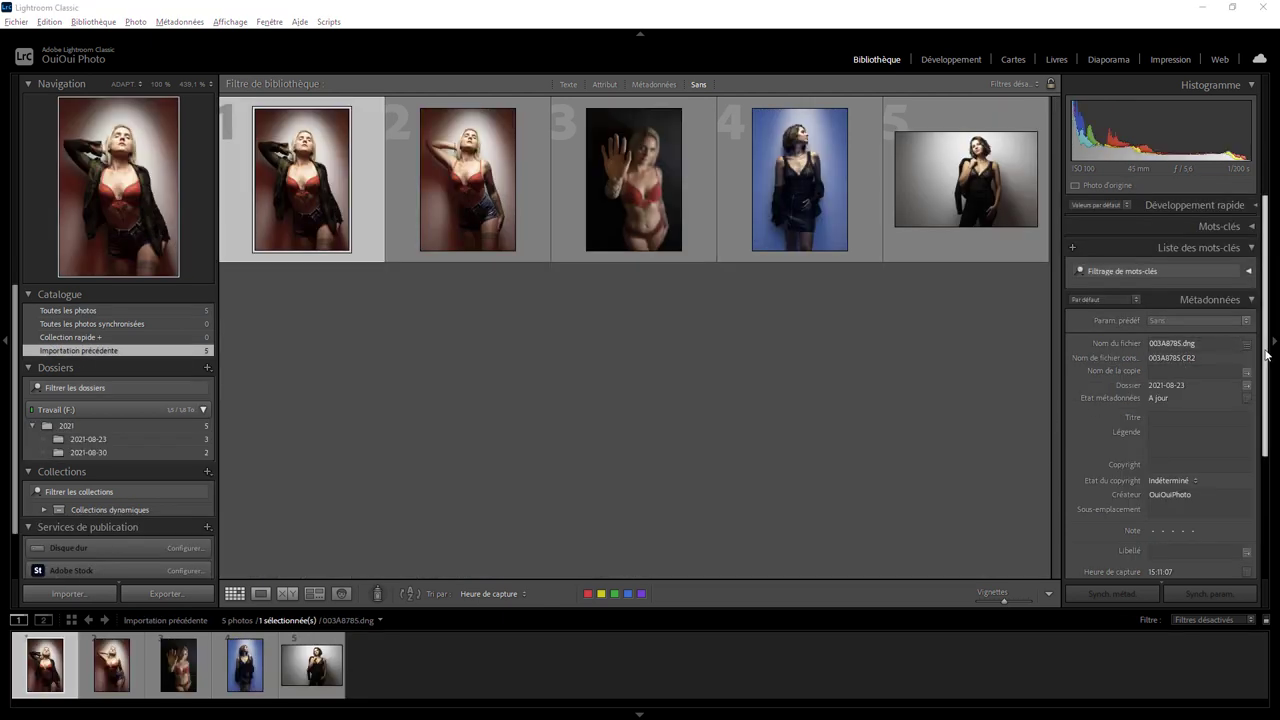
scroll(1261, 399, "down", 3)
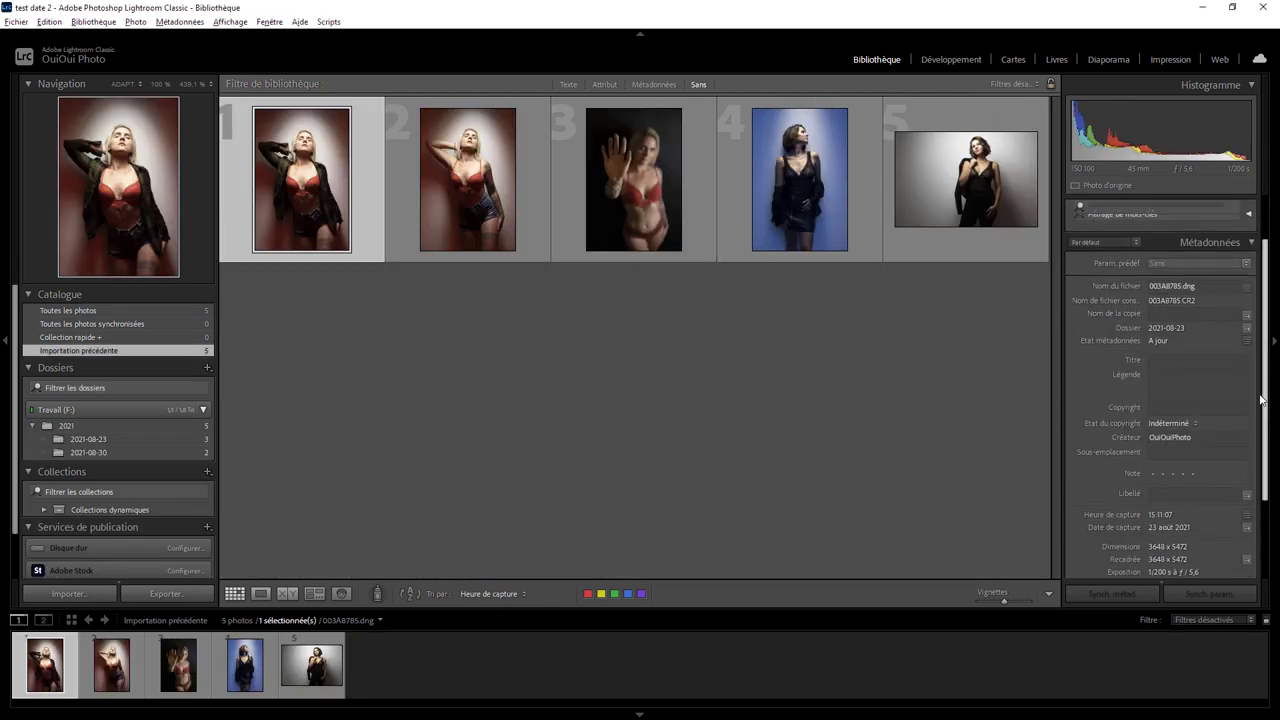
scroll(1261, 399, "down", 2)
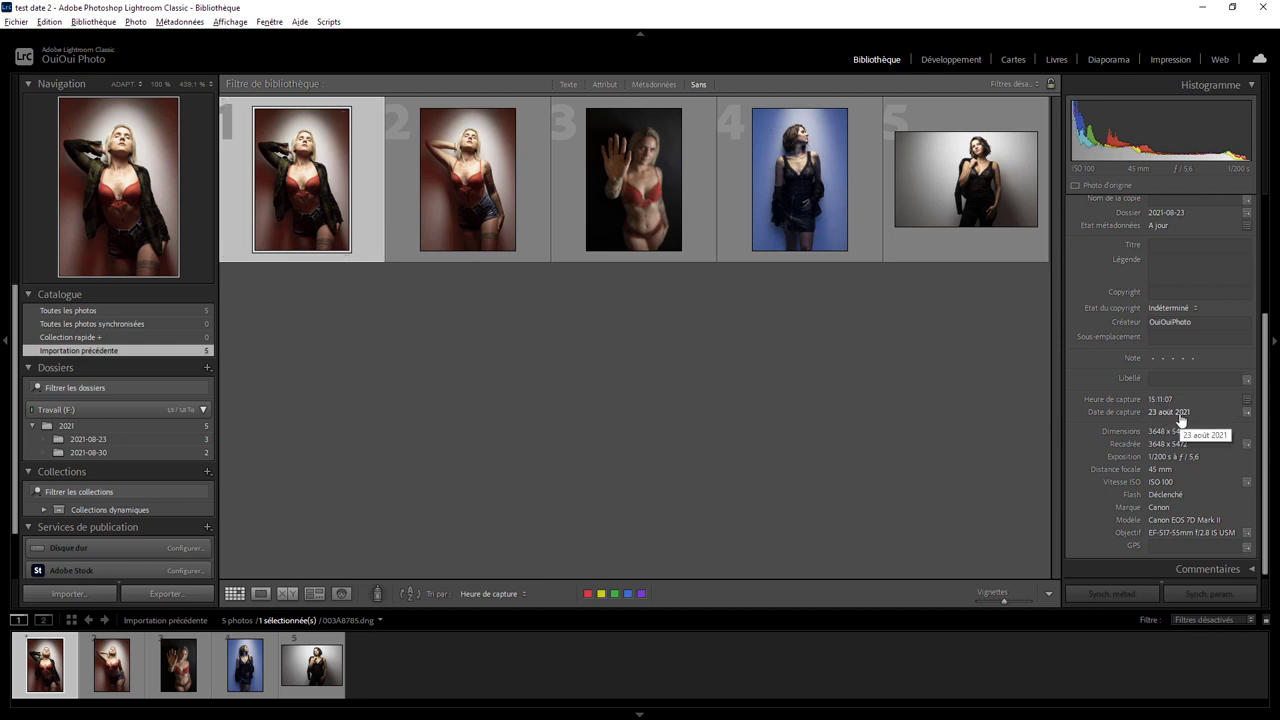
left_click(736, 218)
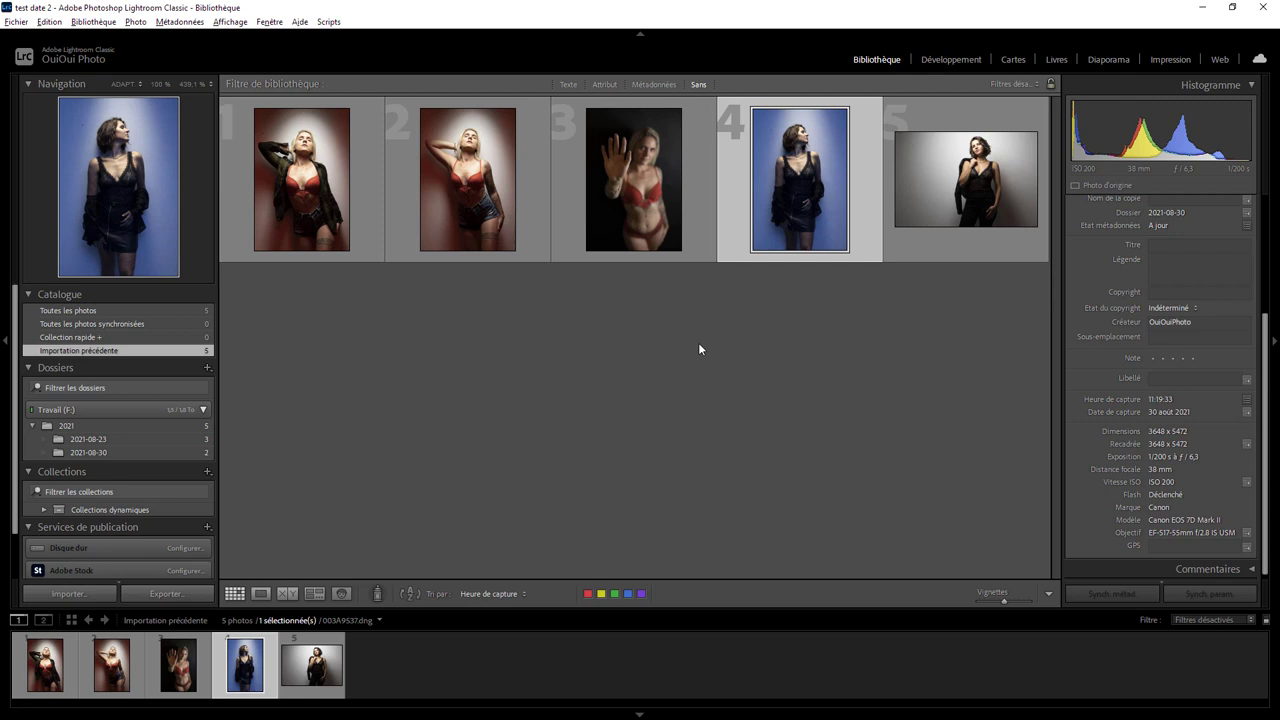
mouse_move(302, 180)
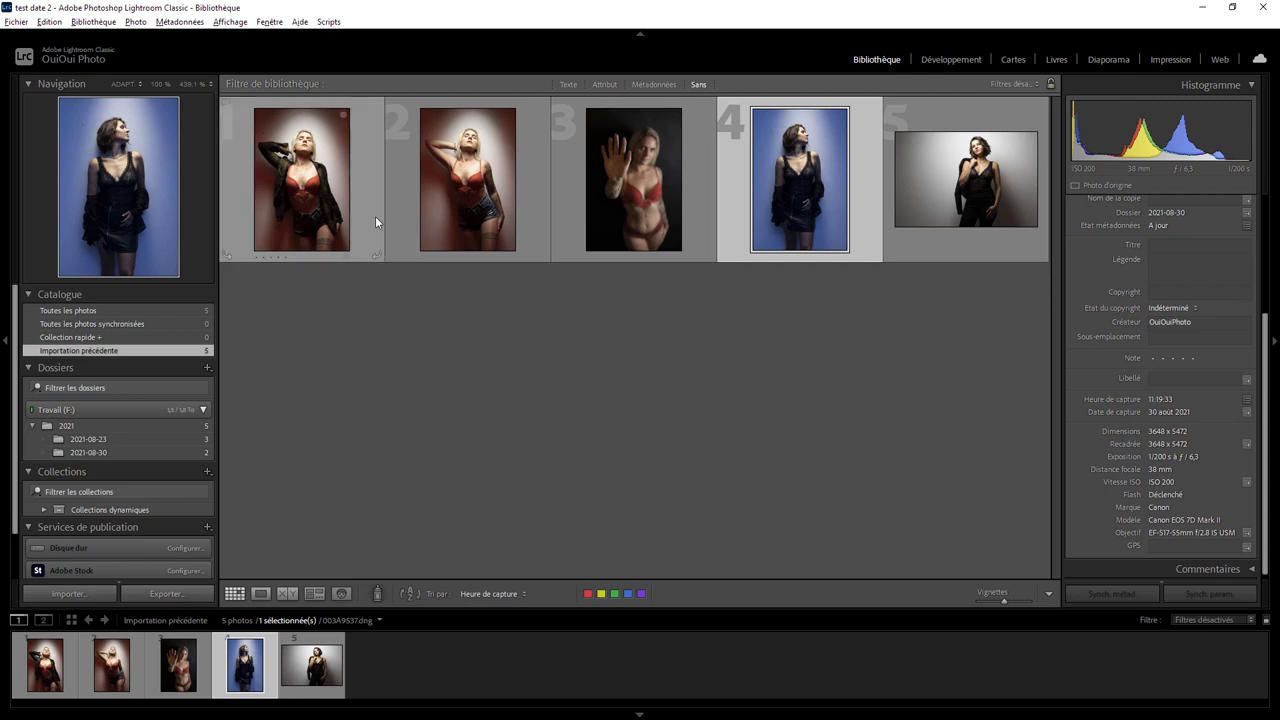
left_click(374, 217)
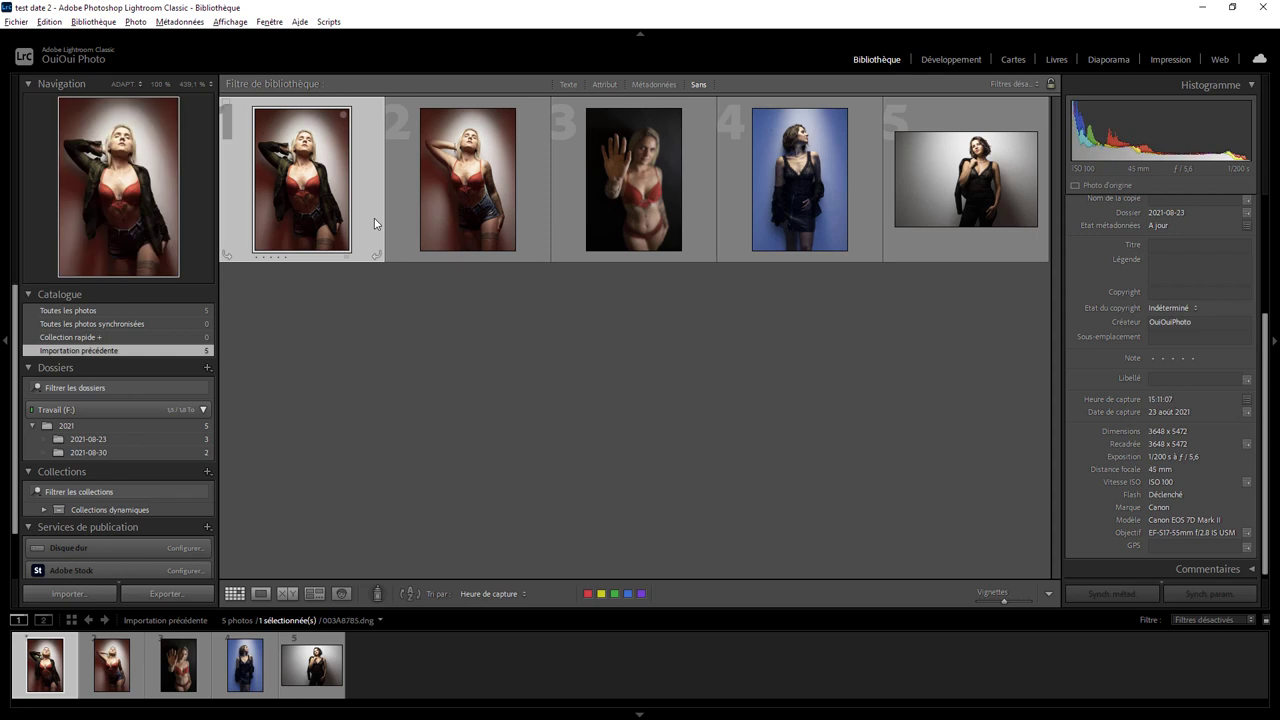
Select all five photos and open Modifier l'heure de capture
left_click(49, 22)
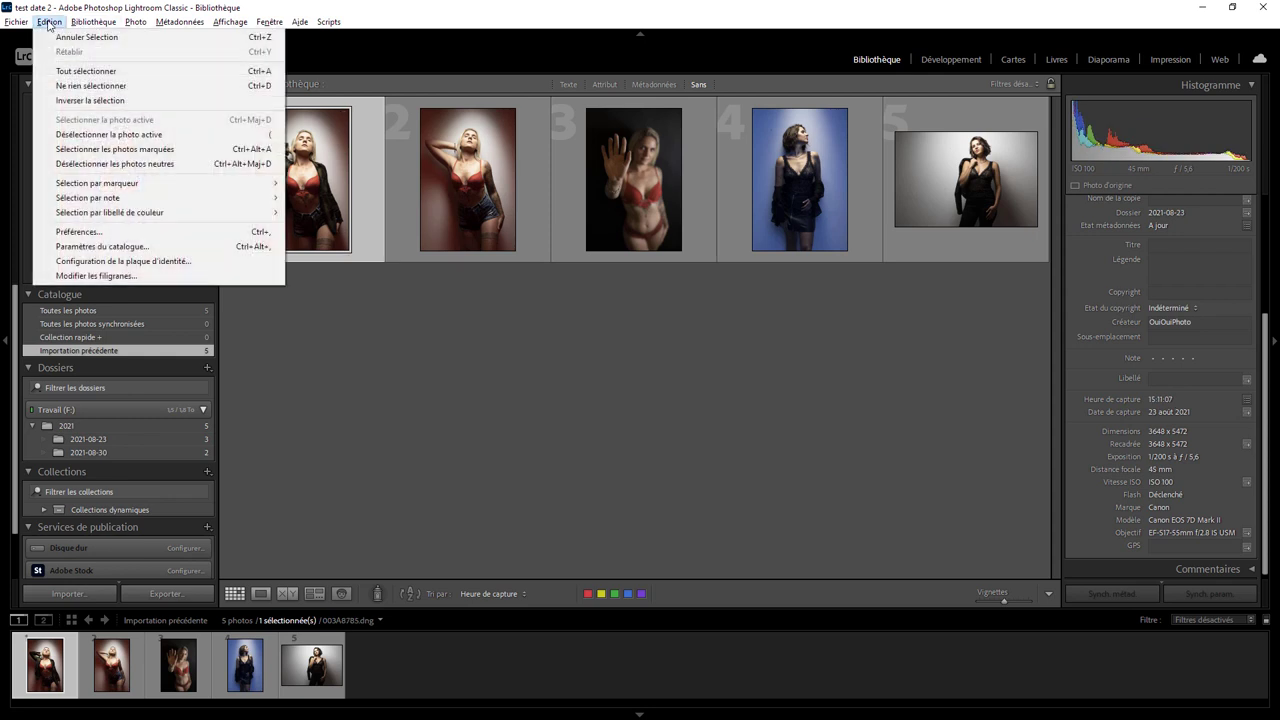
left_click(86, 71)
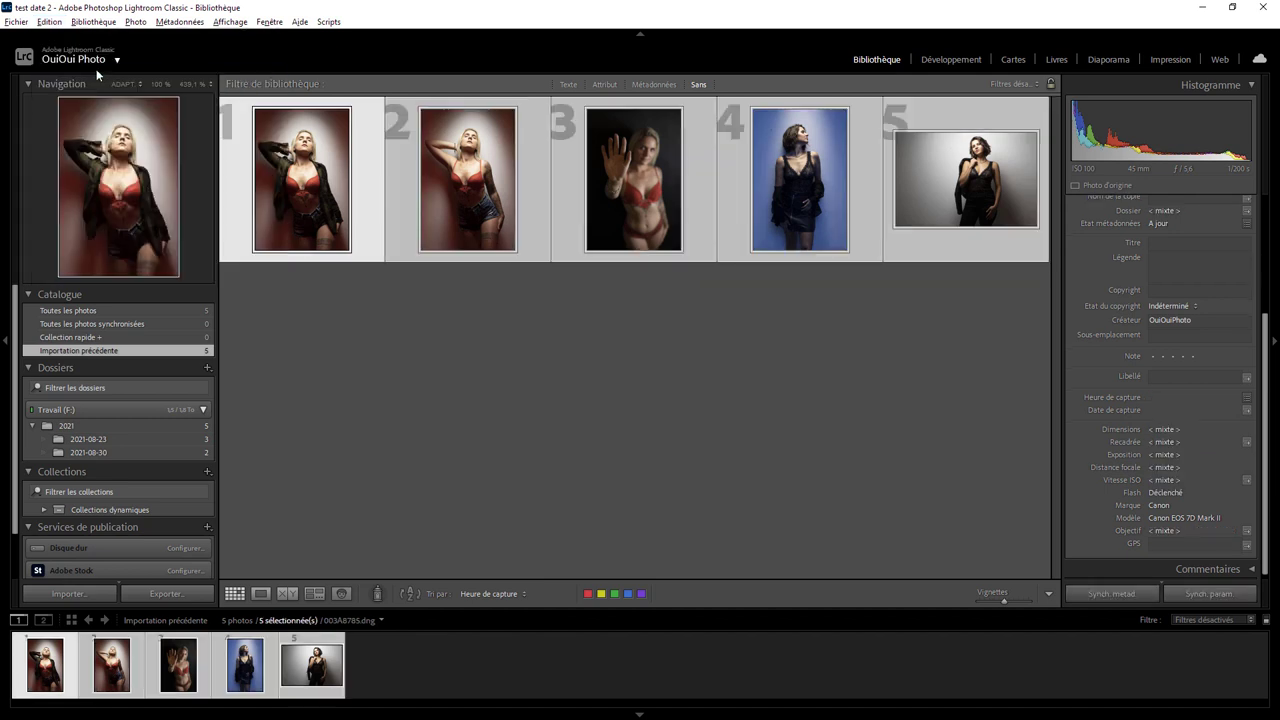
left_click(181, 23)
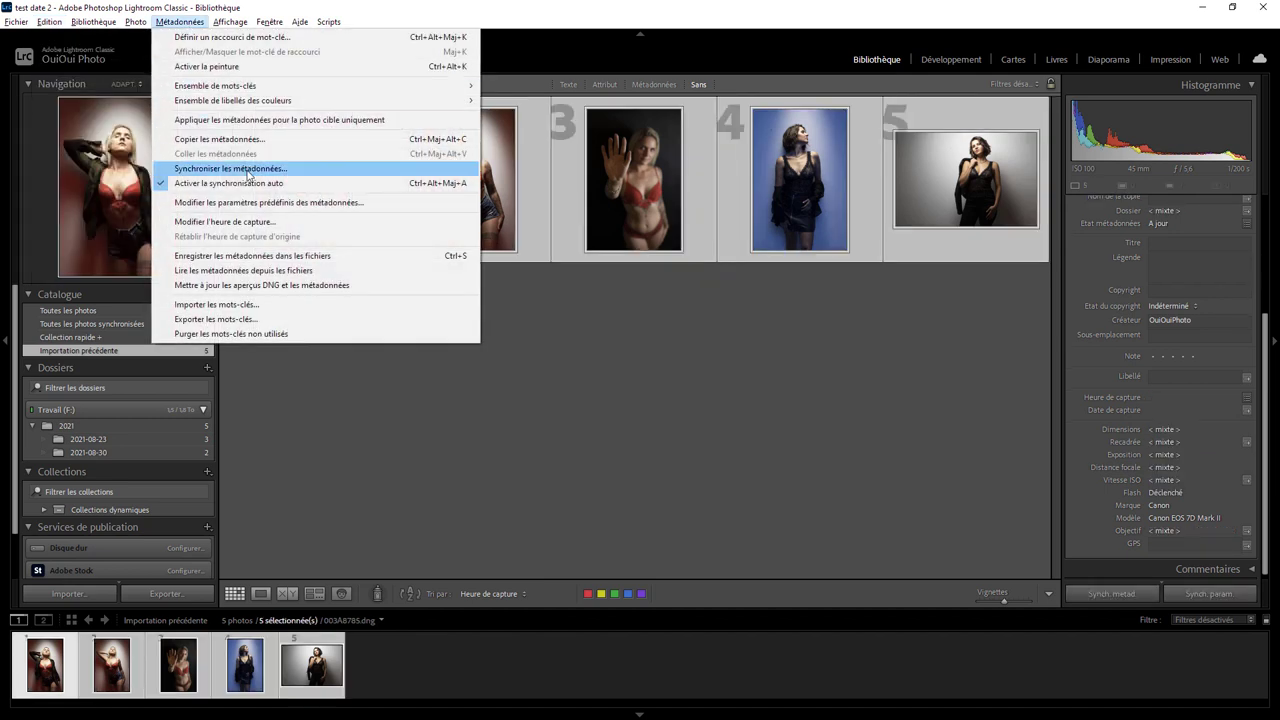
left_click(262, 222)
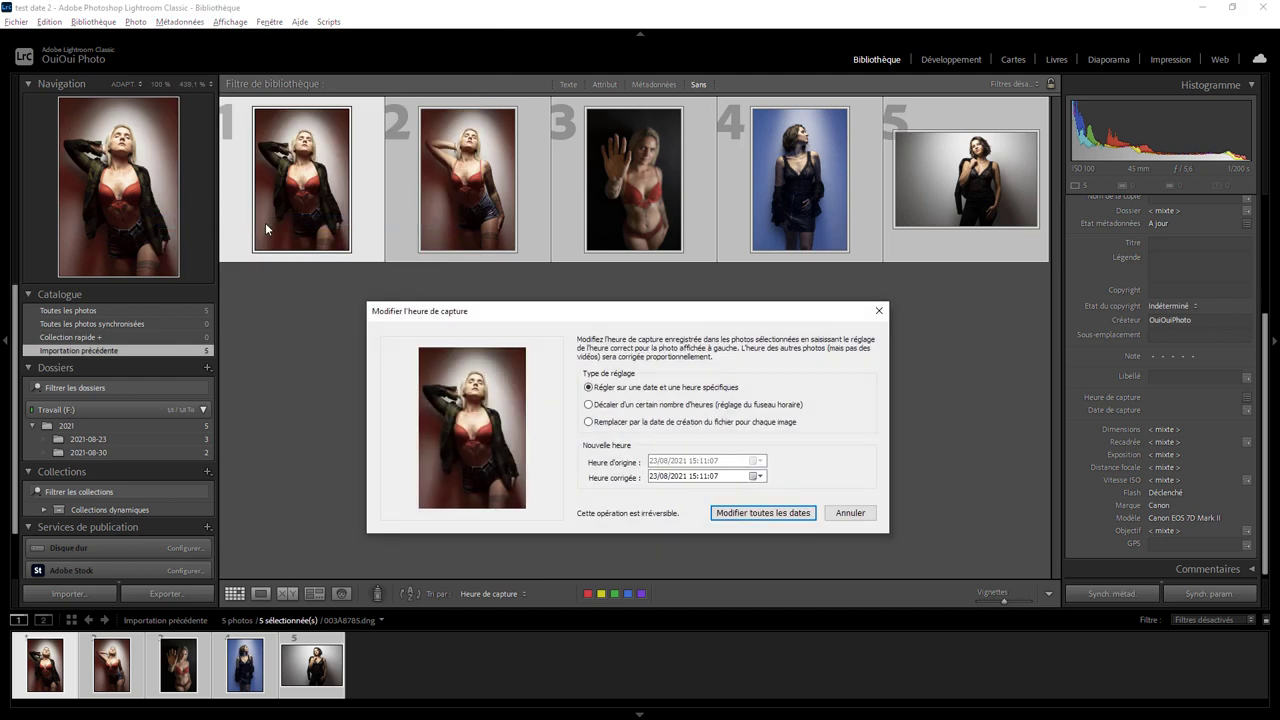
Pick 01/09/2034 as Heure corrigée and apply it to all five photos
left_click(668, 479)
left_click(755, 479)
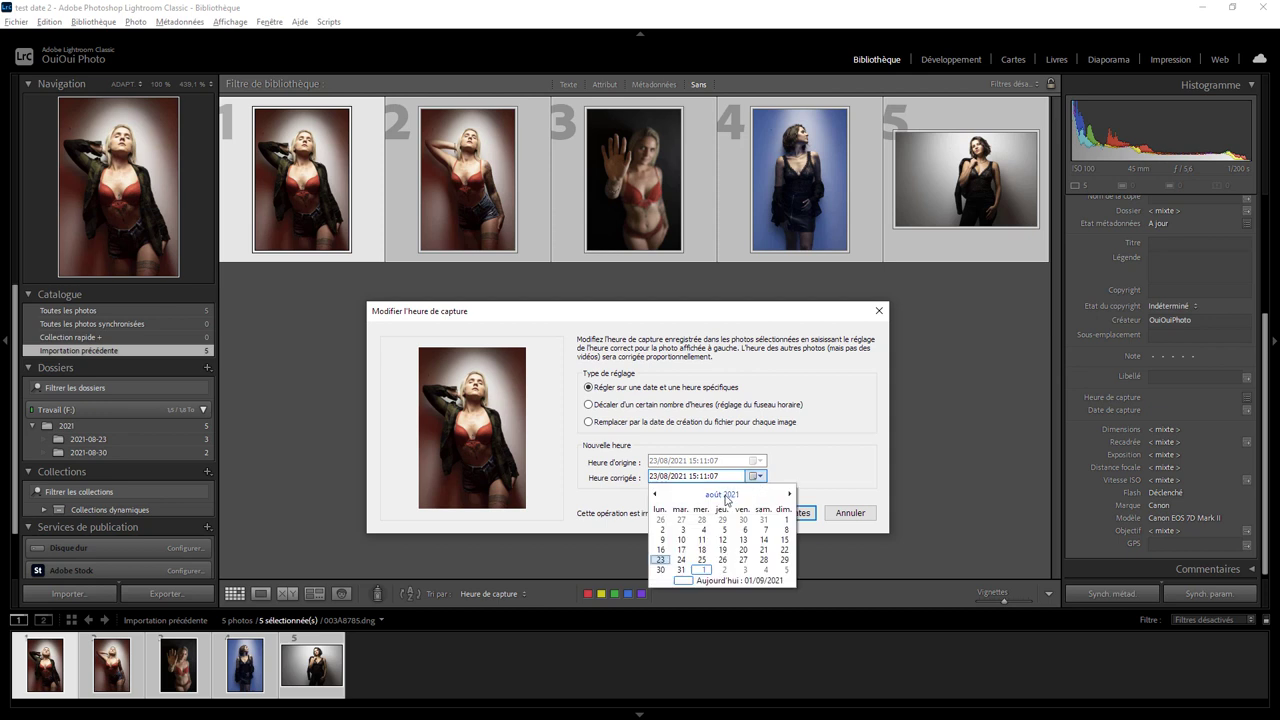
left_click(725, 495)
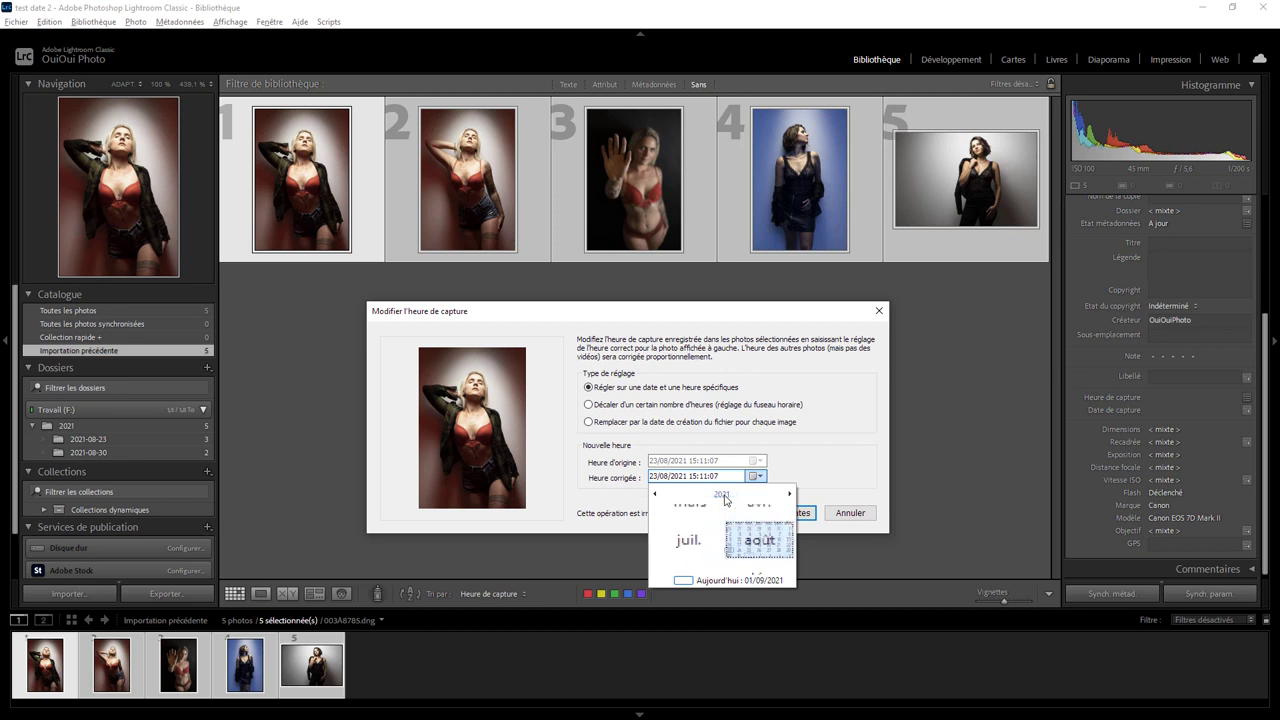
left_click(722, 494)
left_click(790, 494)
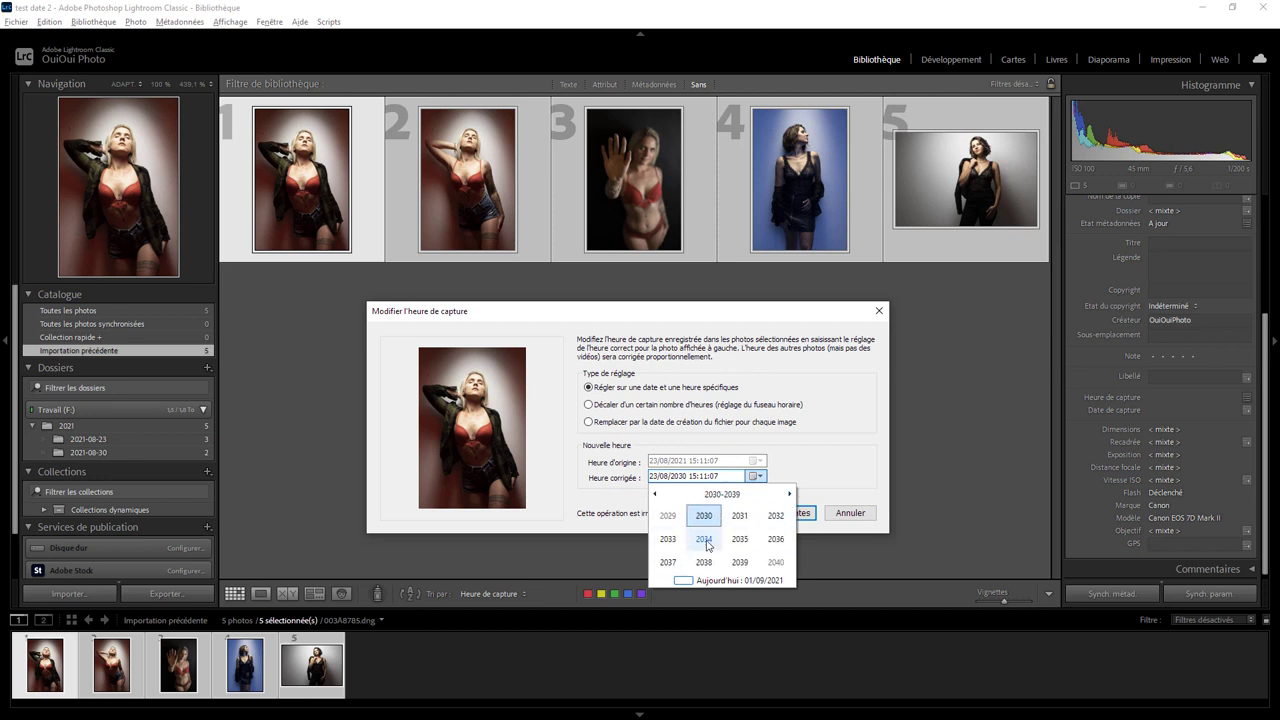
left_click(703, 540)
left_click(668, 562)
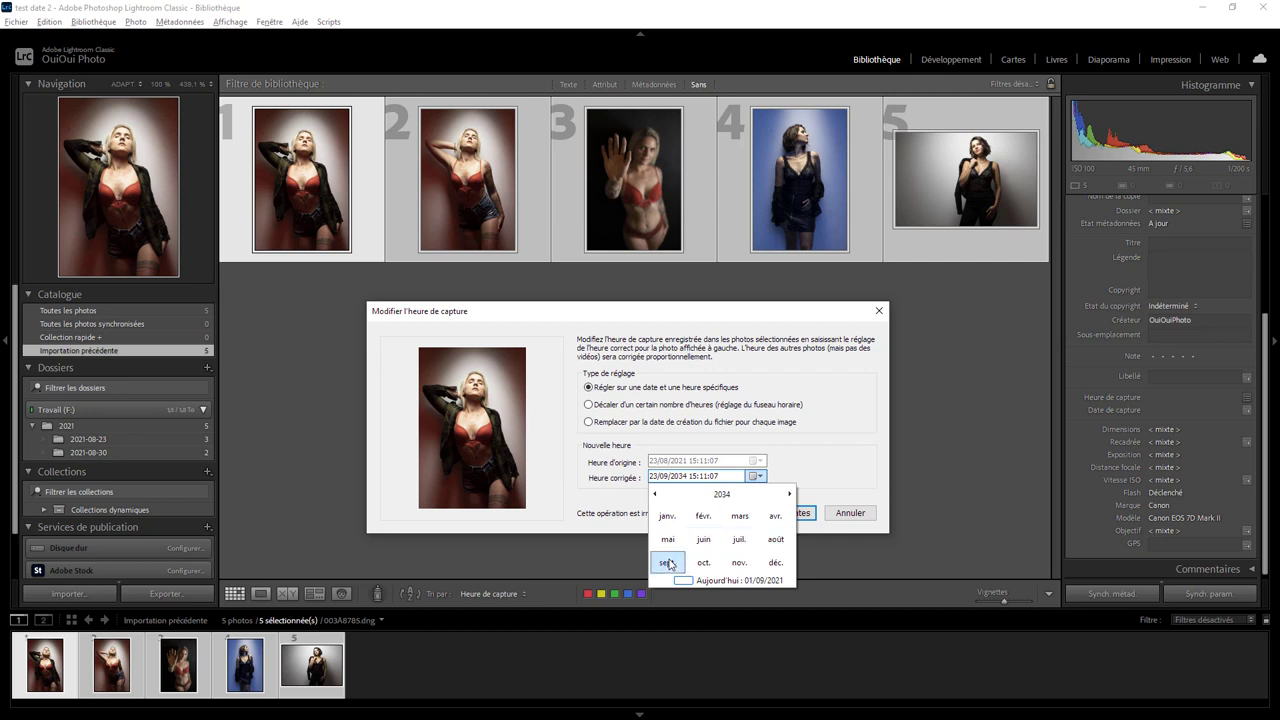
left_click(746, 524)
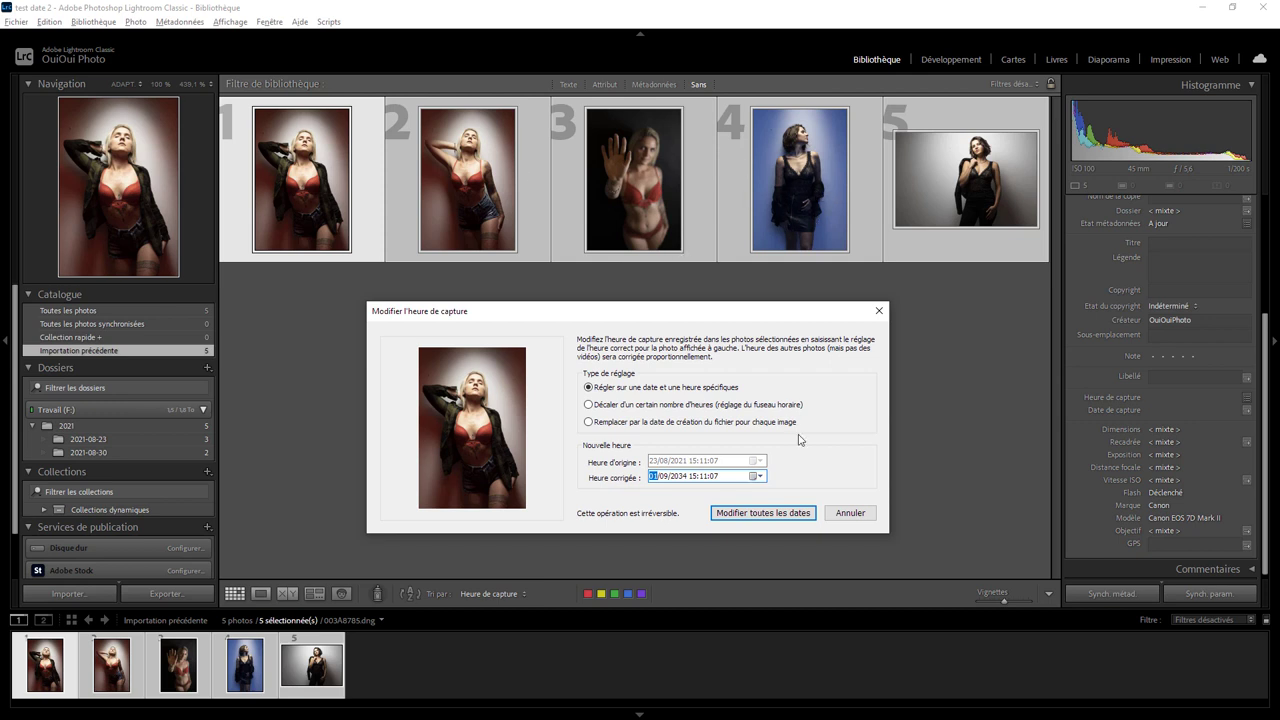
left_click(766, 511)
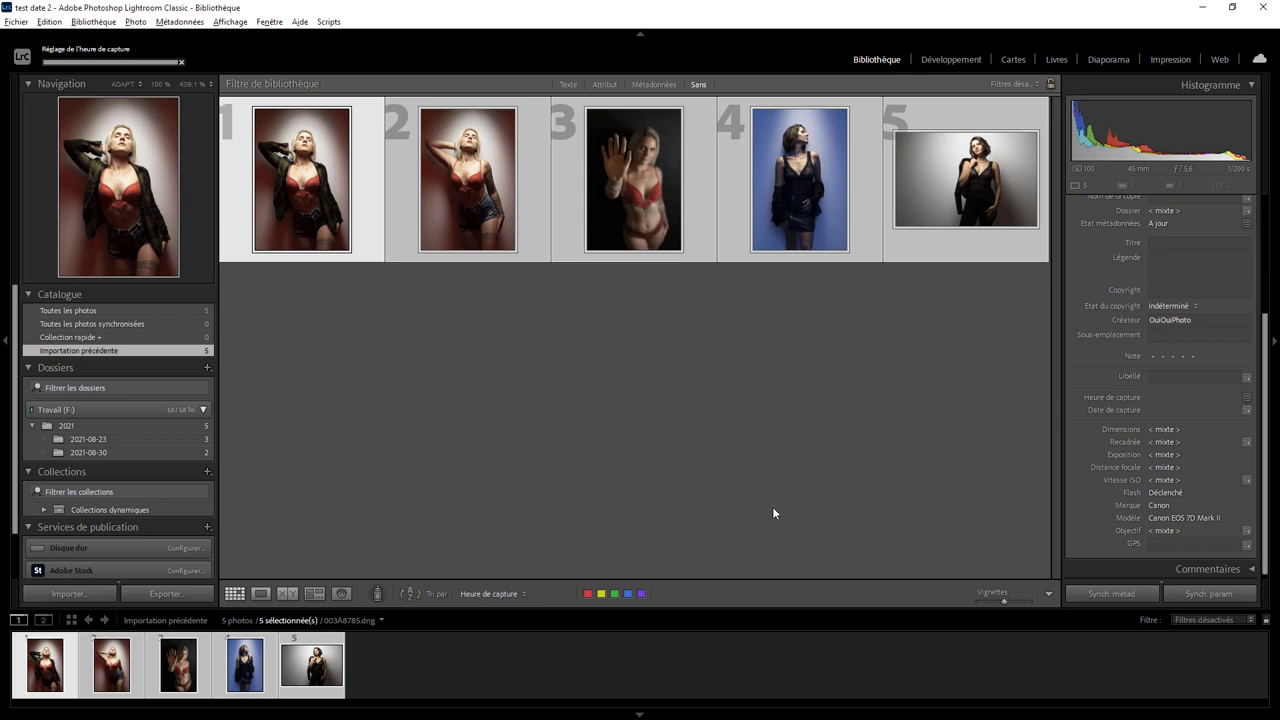
Check photos 1–4's capture dates, confirming 003A9537.dng reads 8 September 2034, 11:19:33
left_click(372, 250)
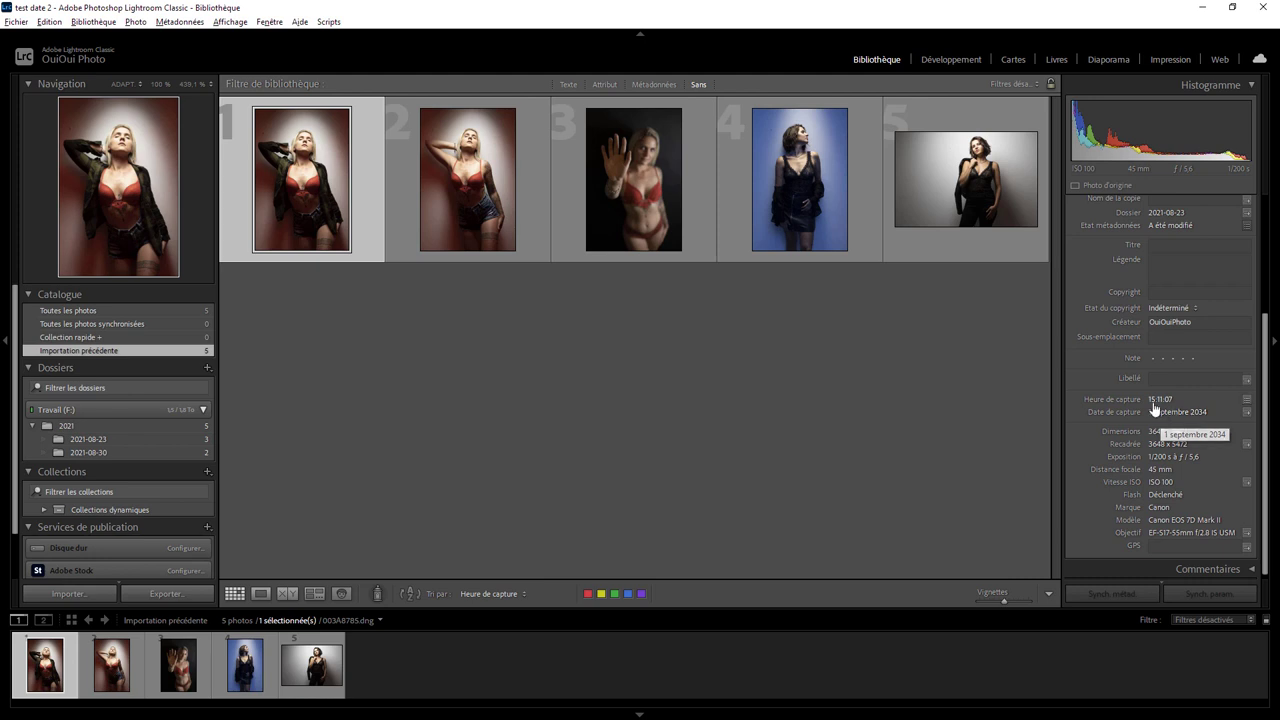
left_click(538, 235)
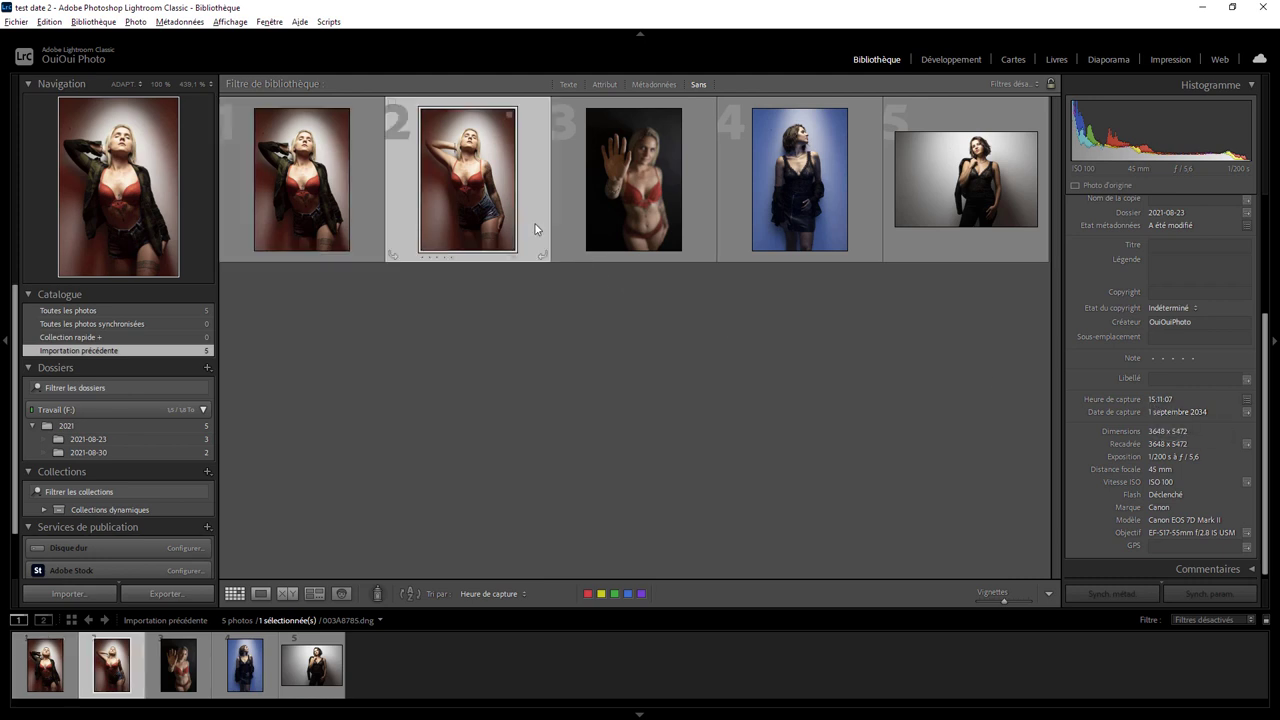
left_click(700, 222)
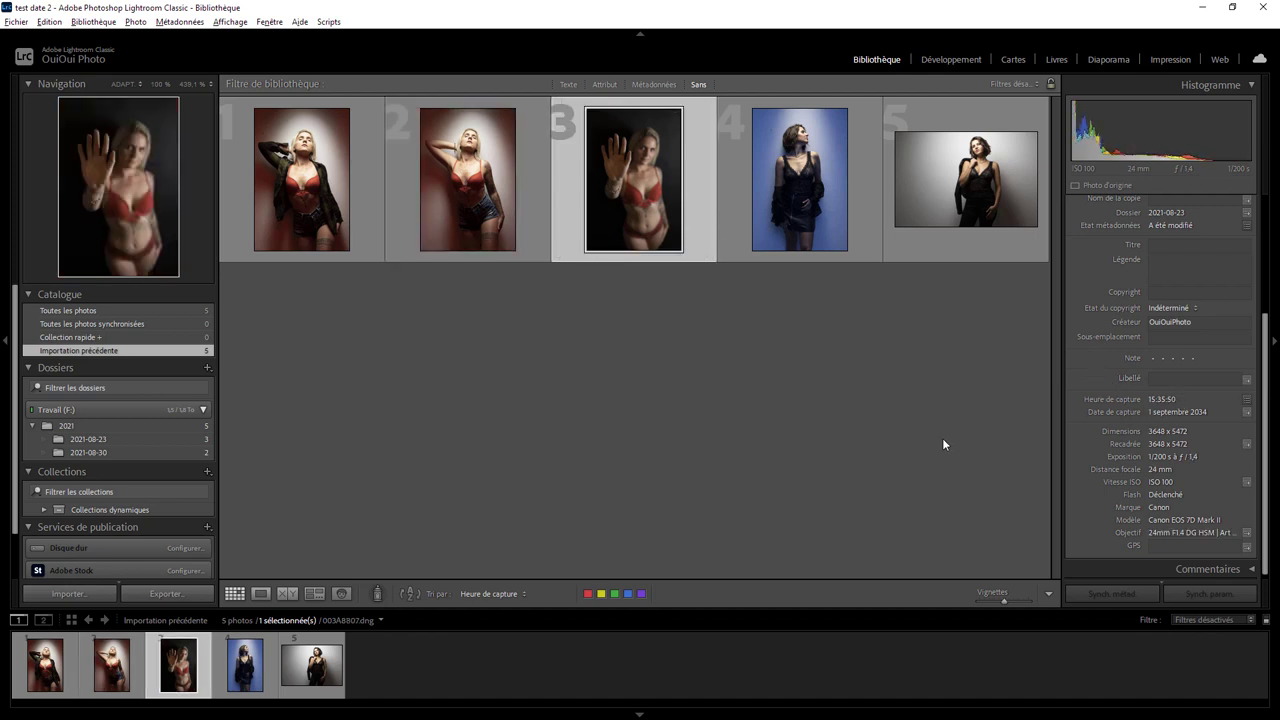
left_click(865, 205)
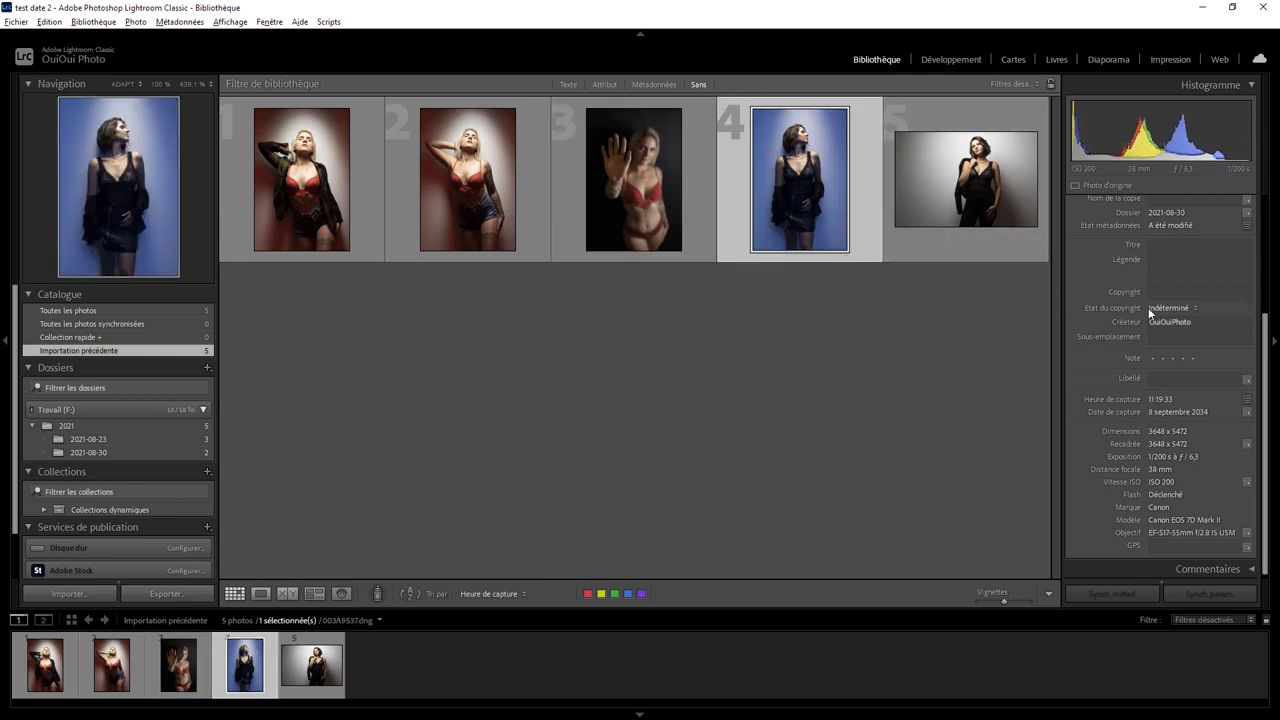